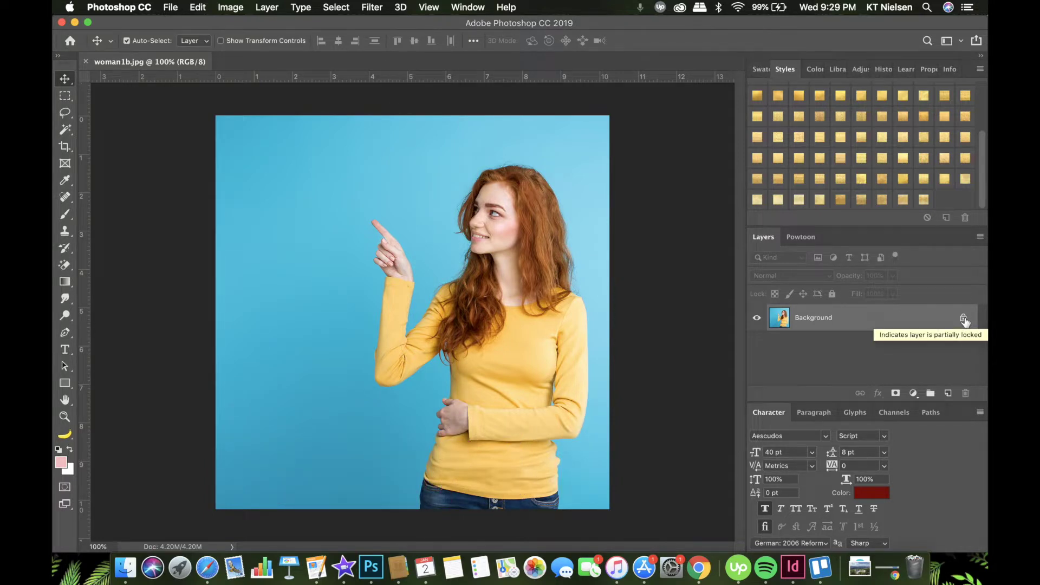
- Unlock the Background layer, Magic-Erase the five blue background areas, then bring up Pixlr Editor
left_click(964, 319)
left_click(66, 267)
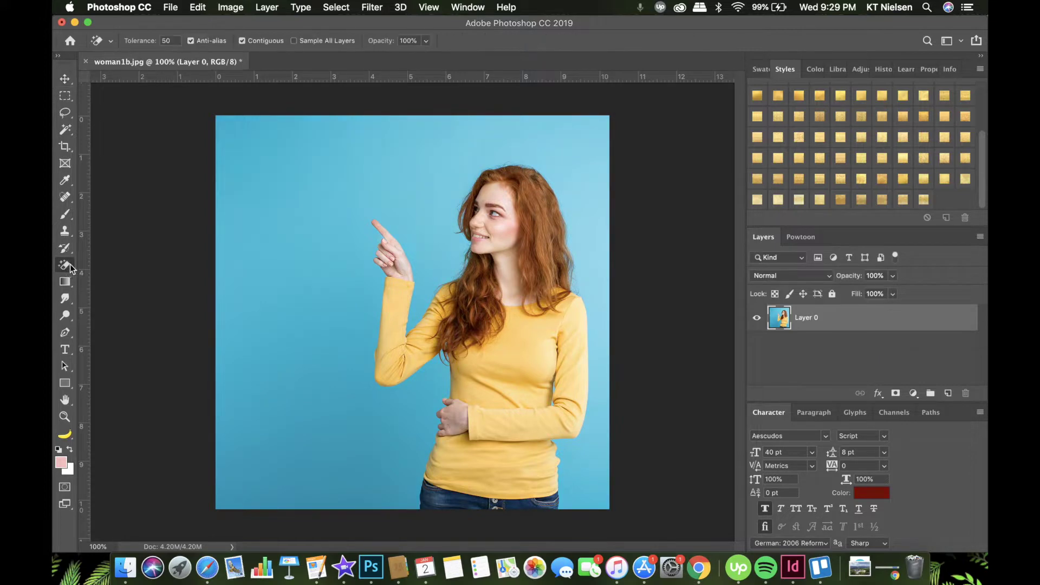
left_click(419, 150)
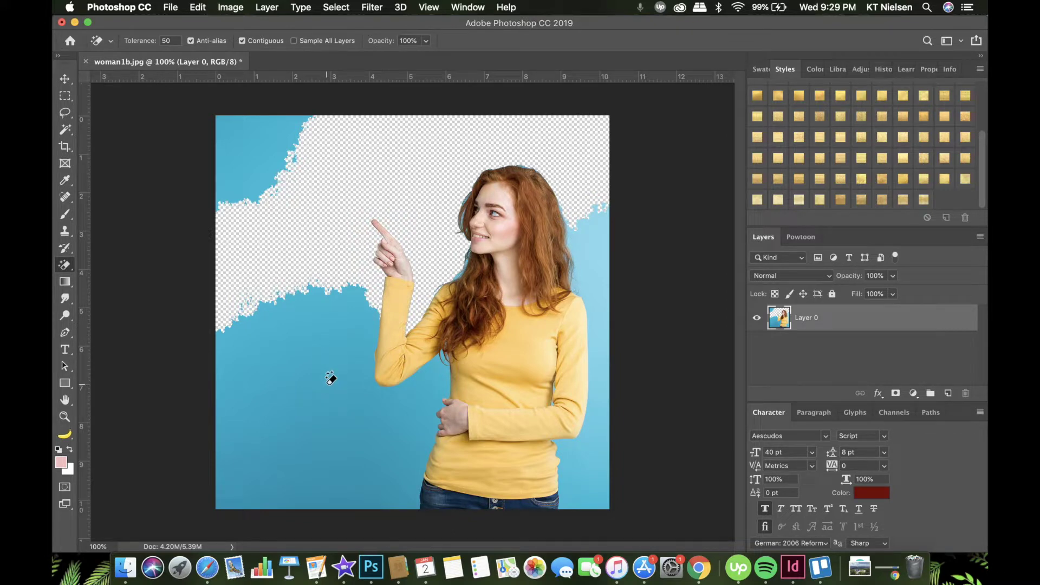
left_click(330, 378)
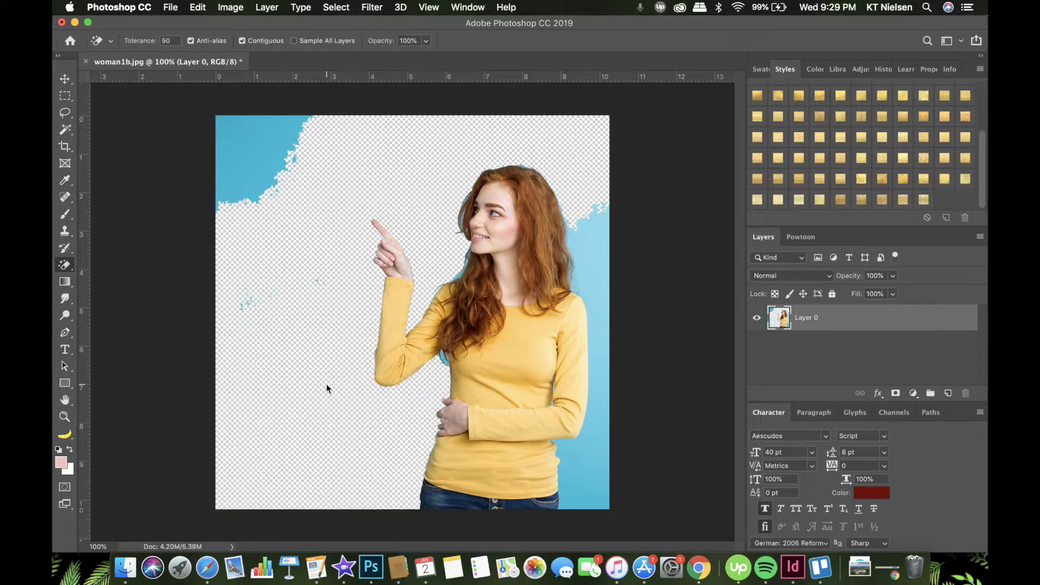
left_click(260, 146)
left_click(601, 287)
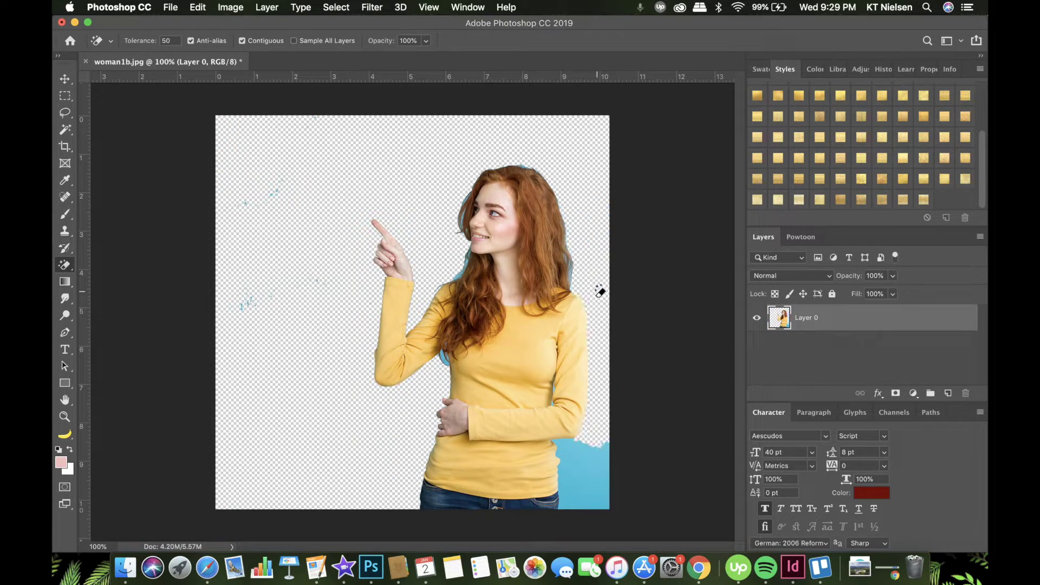
left_click(588, 485)
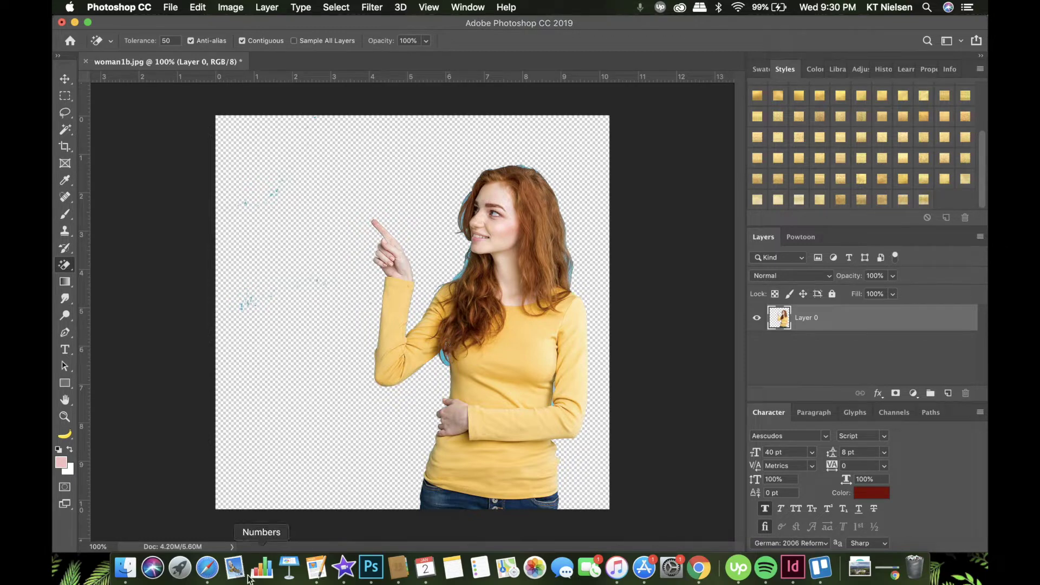
left_click(207, 568)
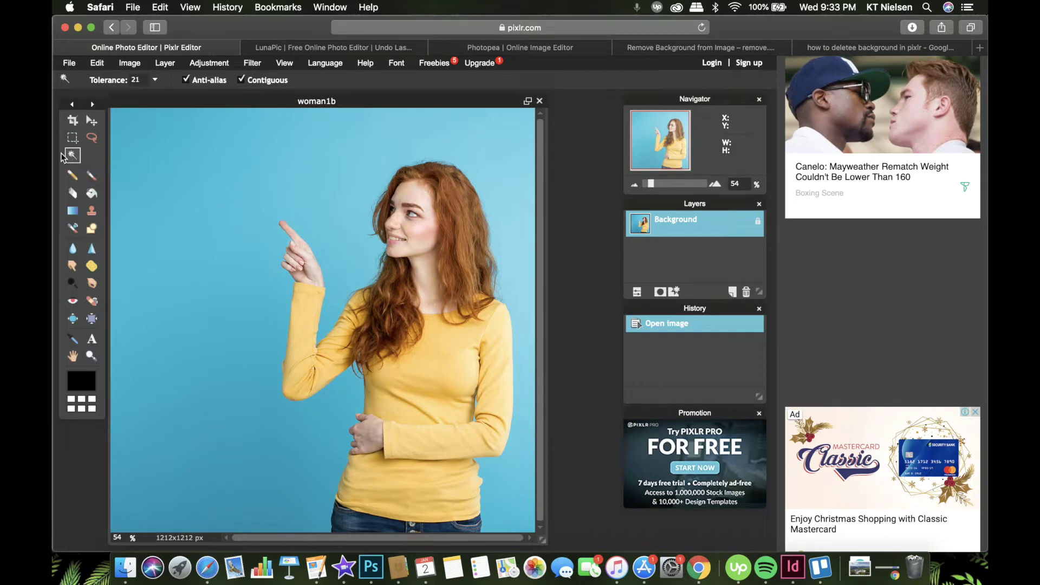
- Magic-wand select the blue background above, left, below and around the woman's hand and shoulder
left_click(79, 158)
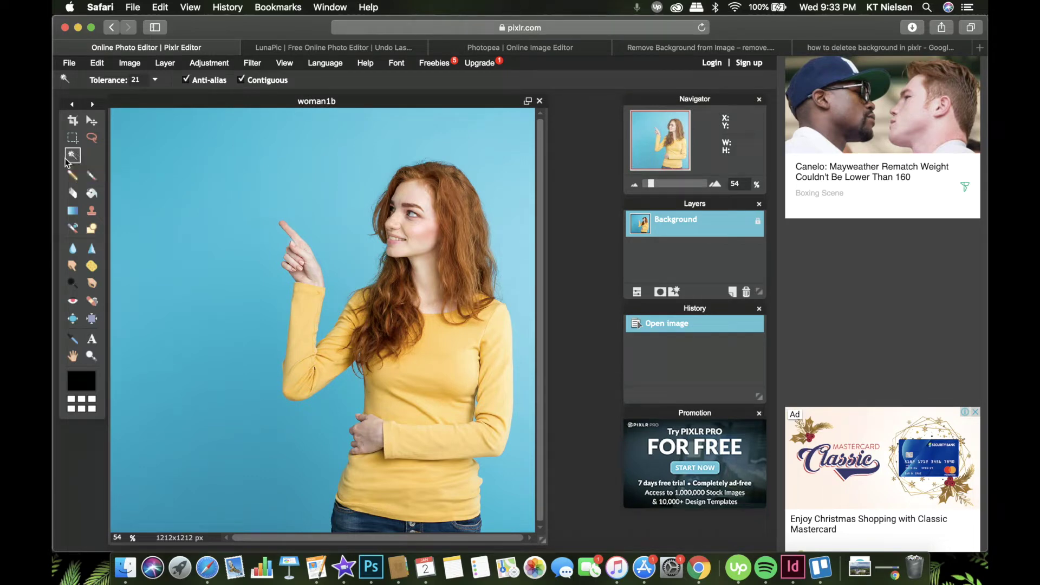
left_click(458, 133)
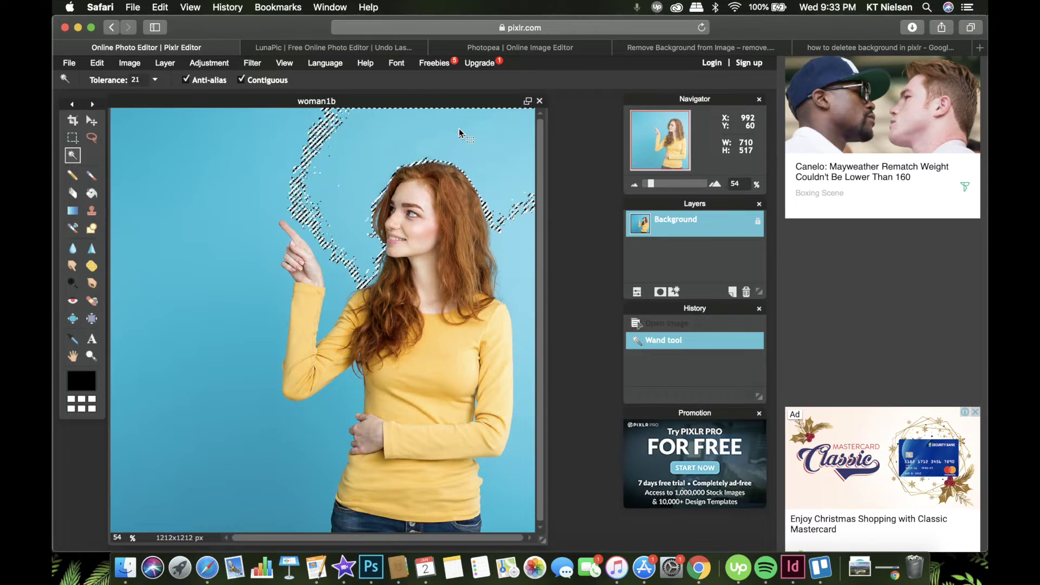
left_click(230, 158, "shift")
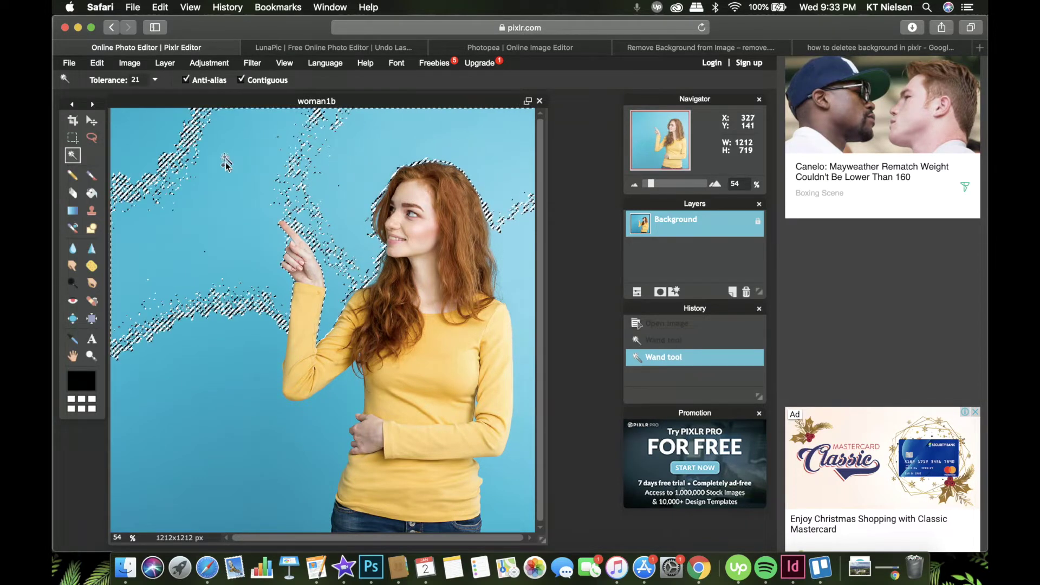
left_click(336, 231, "shift")
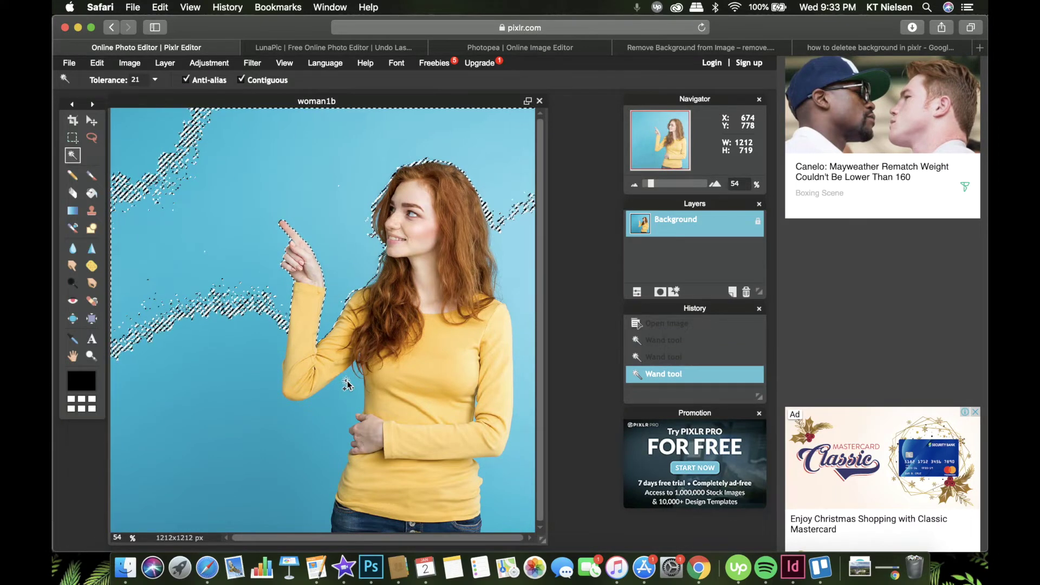
left_click(315, 393, "shift")
left_click(197, 204, "shift")
left_click(491, 514, "shift")
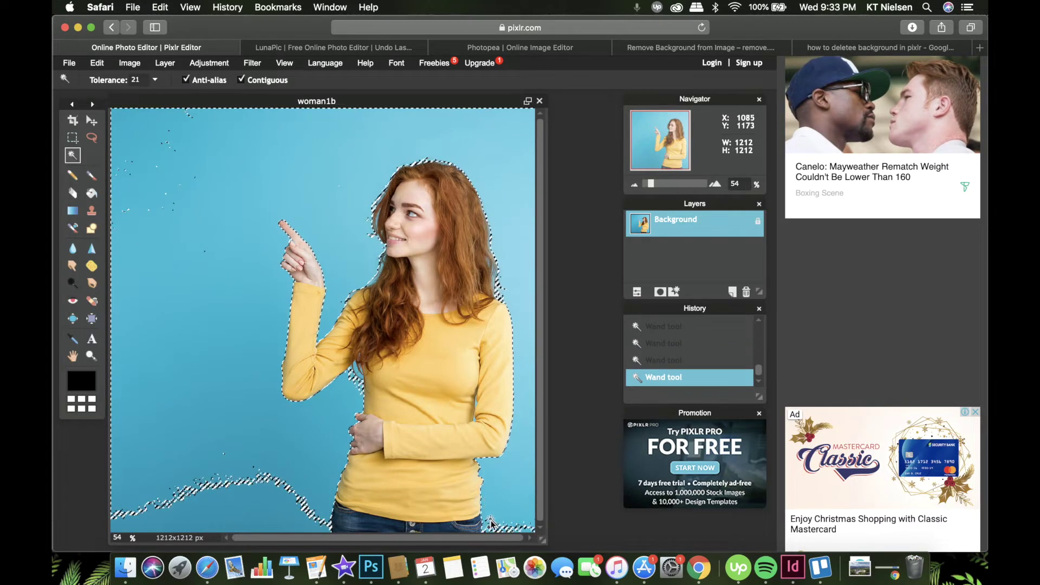
left_click(313, 530, "shift")
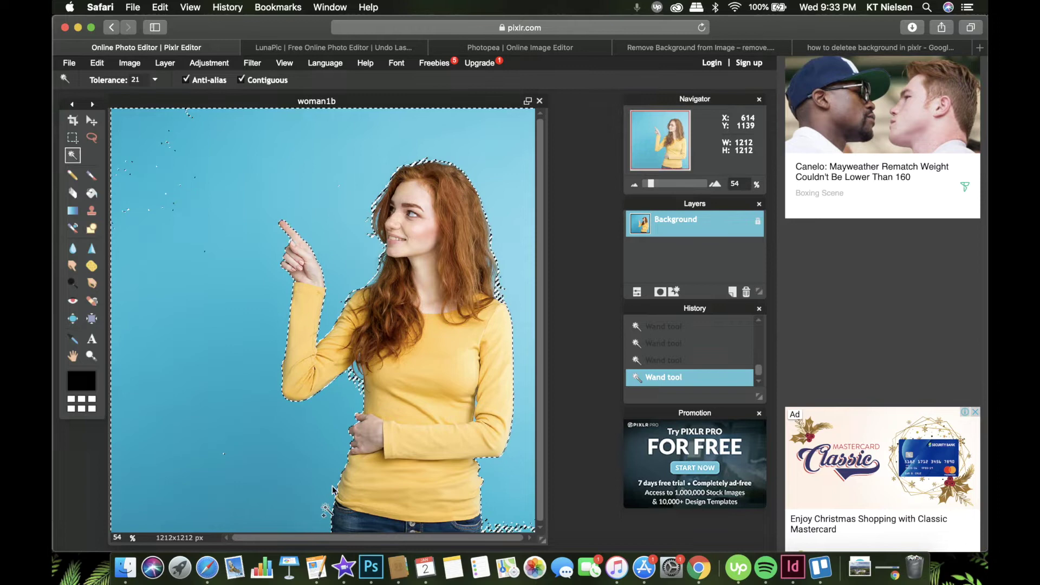
left_click(359, 374, "shift")
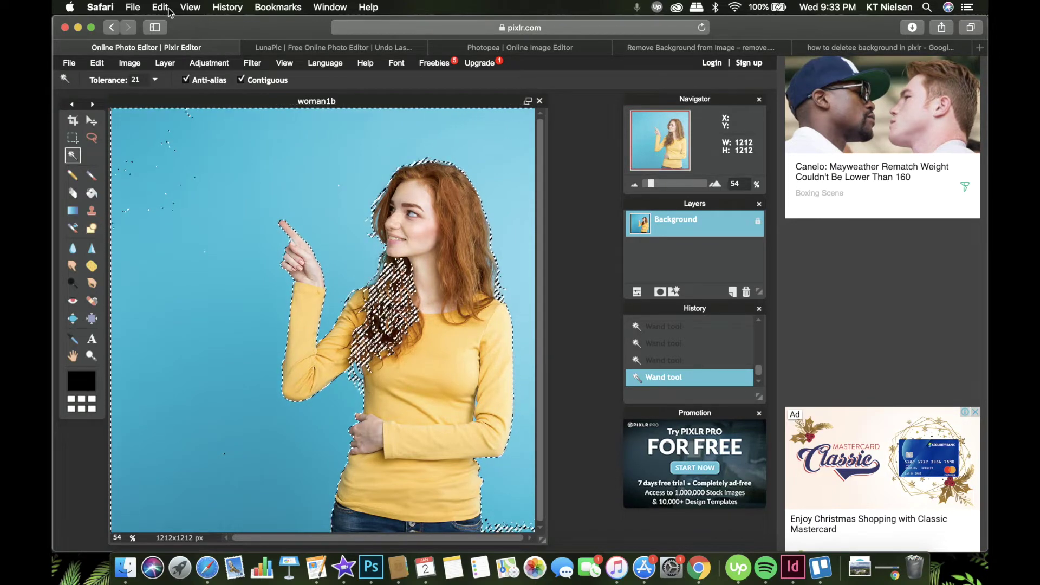
- Undo the accidental hair selection, cut the selected blue background, then return to Photoshop
left_click(97, 63)
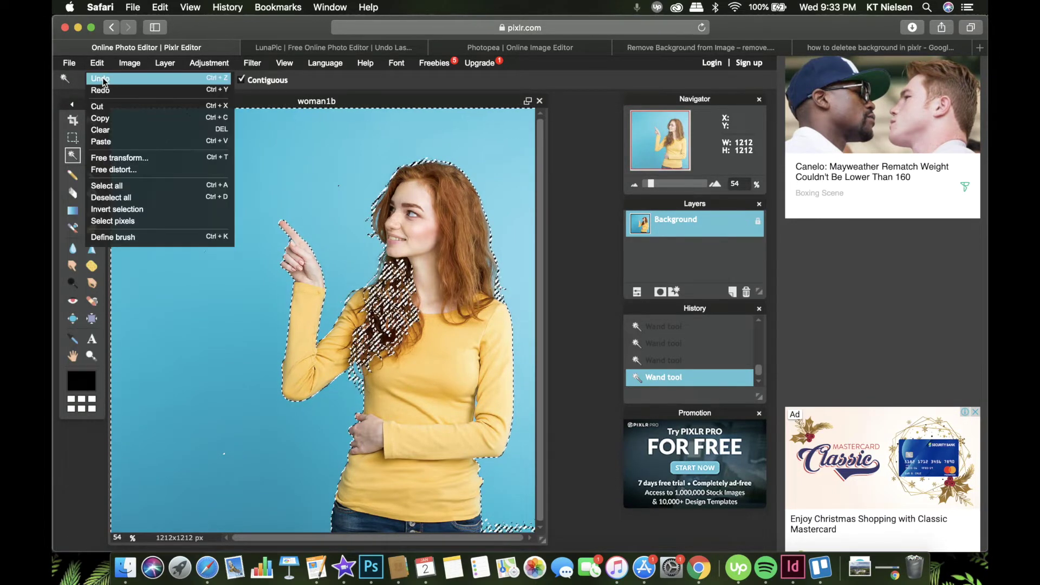
left_click(100, 73)
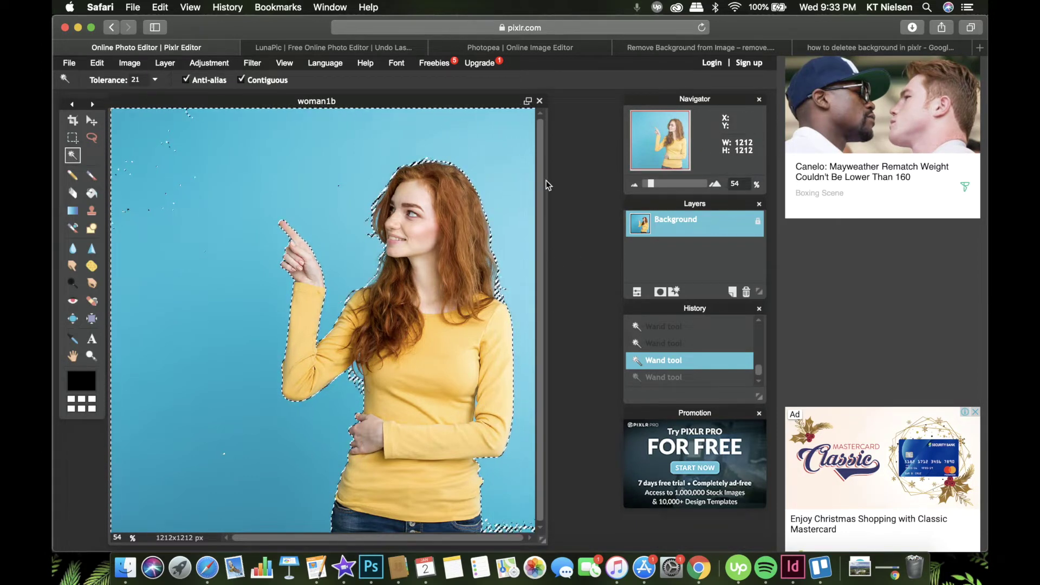
left_click(97, 64)
left_click(98, 107)
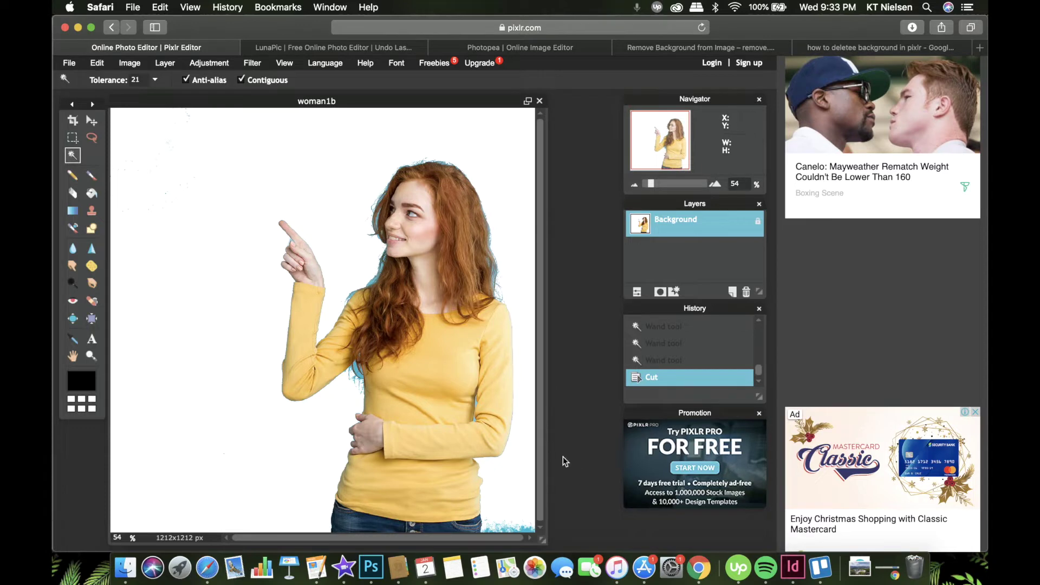
left_click(372, 571)
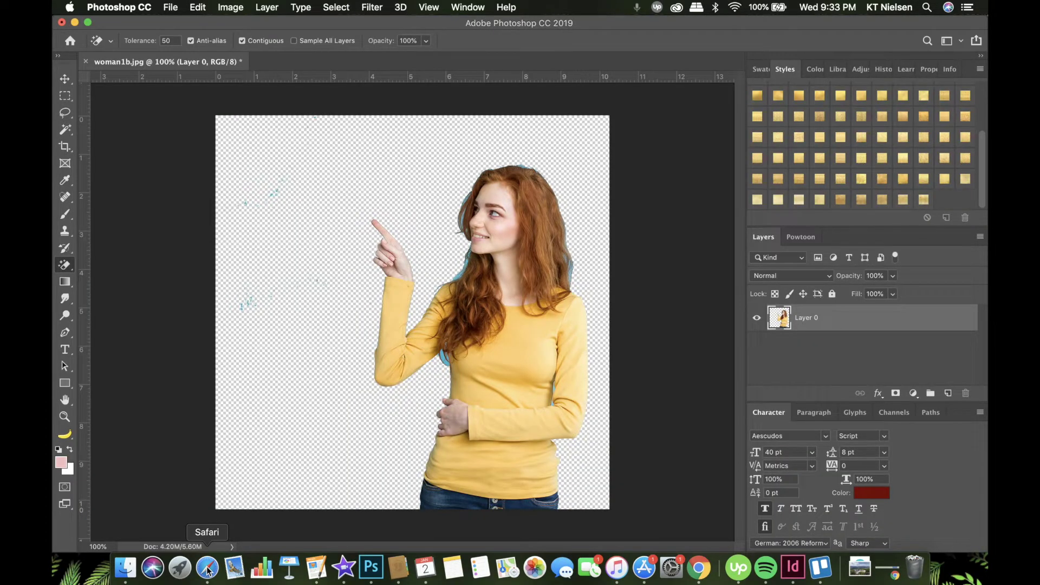
- Return to the browser's Photopea tab showing woman1b.psd and bring up the selection tool choices
left_click(207, 569)
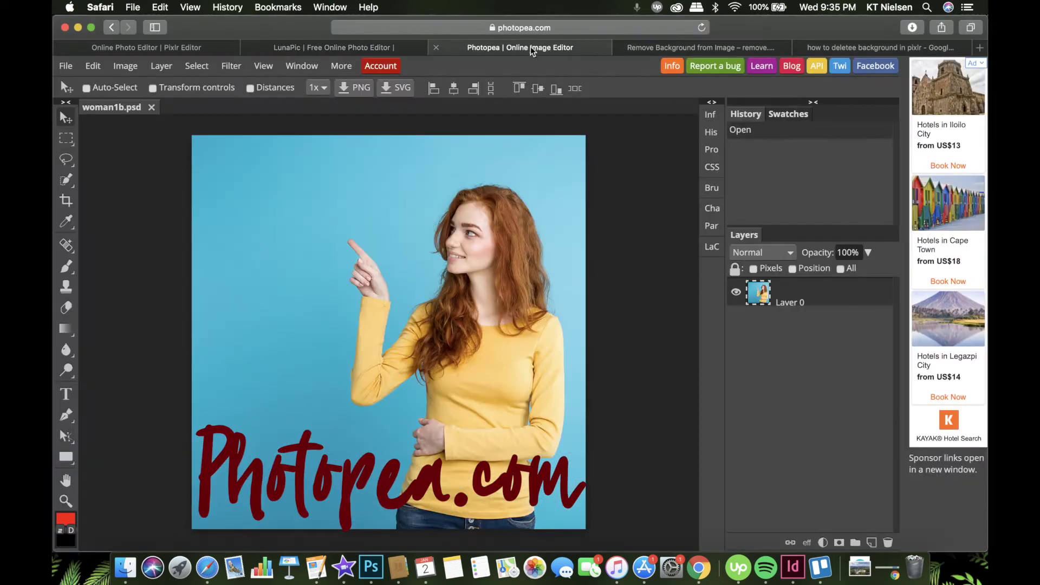
right_click(64, 246)
right_click(65, 266)
right_click(66, 180)
- Switch to the Magic Wand and select the blue background around the hair and raised arm
left_click(65, 180)
right_click(62, 180)
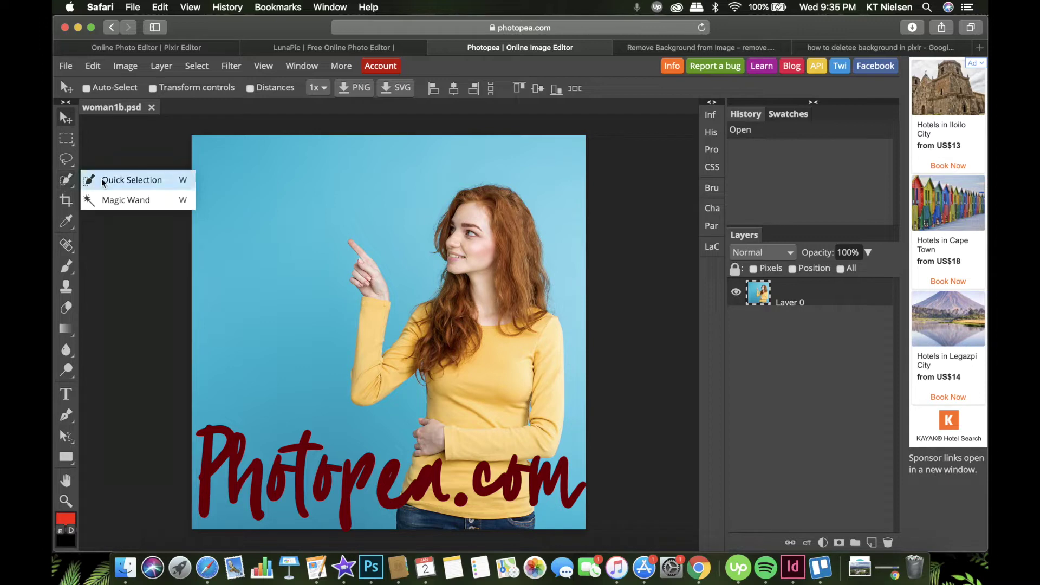
left_click(111, 200)
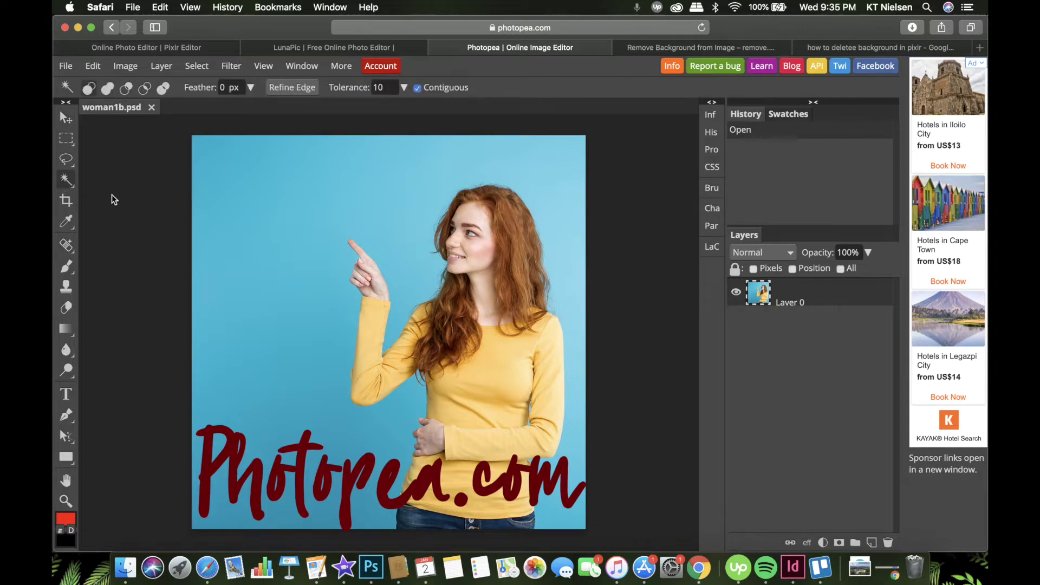
left_click(413, 223)
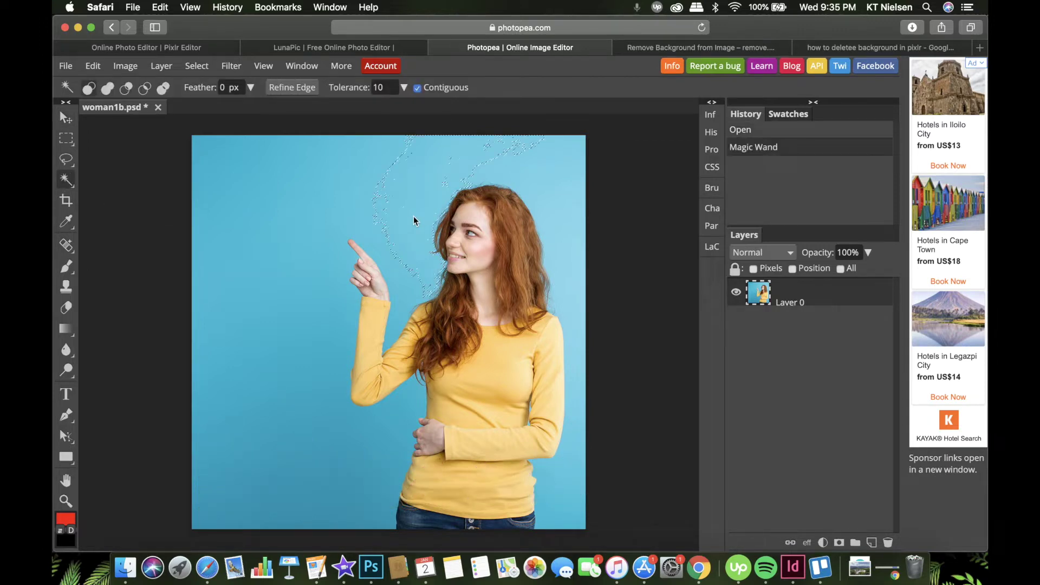
left_click(404, 303, "shift")
left_click(401, 402, "shift")
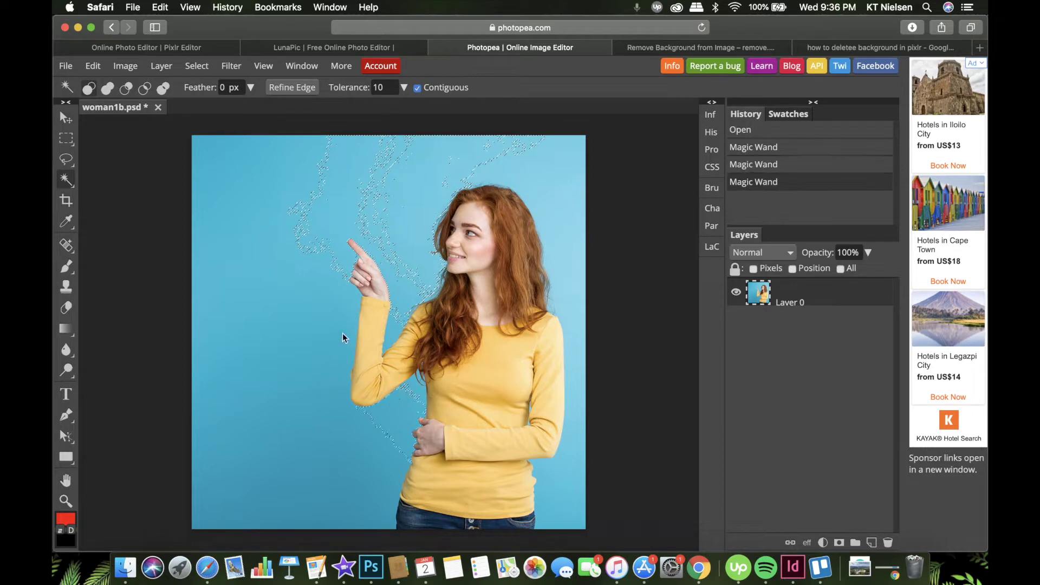
left_click(351, 320, "shift")
left_click(352, 305, "shift")
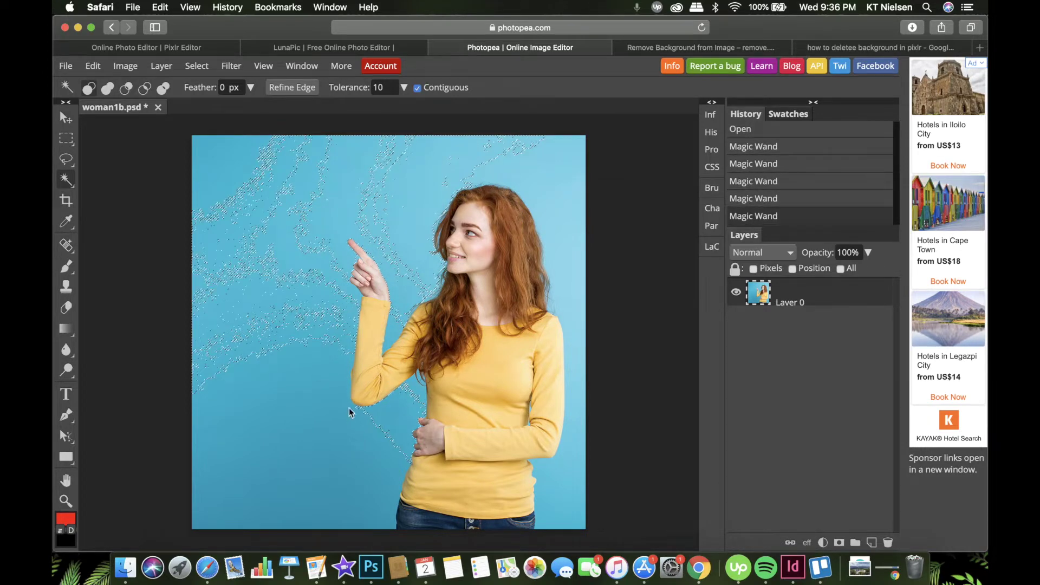
left_click(349, 375, "shift")
- Add the lower-left, bottom-edge, top-of-hair and lower-right background to the selection
left_click(369, 466, "shift")
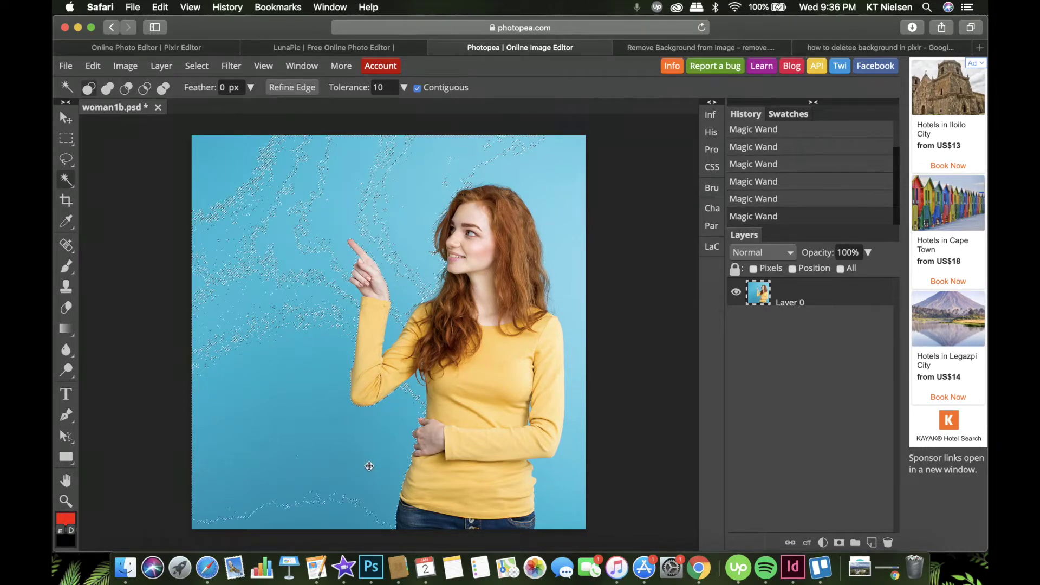
left_click(355, 529, "shift")
left_click(541, 196, "shift")
left_click(502, 182, "shift")
left_click(564, 451, "shift")
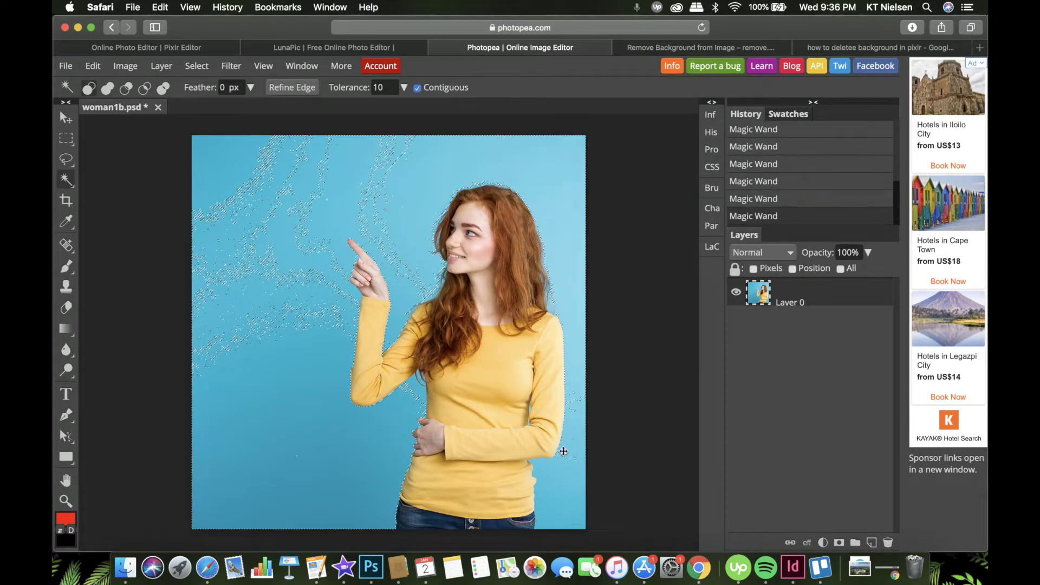
left_click(539, 466, "shift")
left_click(541, 495, "shift")
- Deselect, rebuild the selection around the hair and arm, then select the whole blue background cleanly
key("ctrl+d")
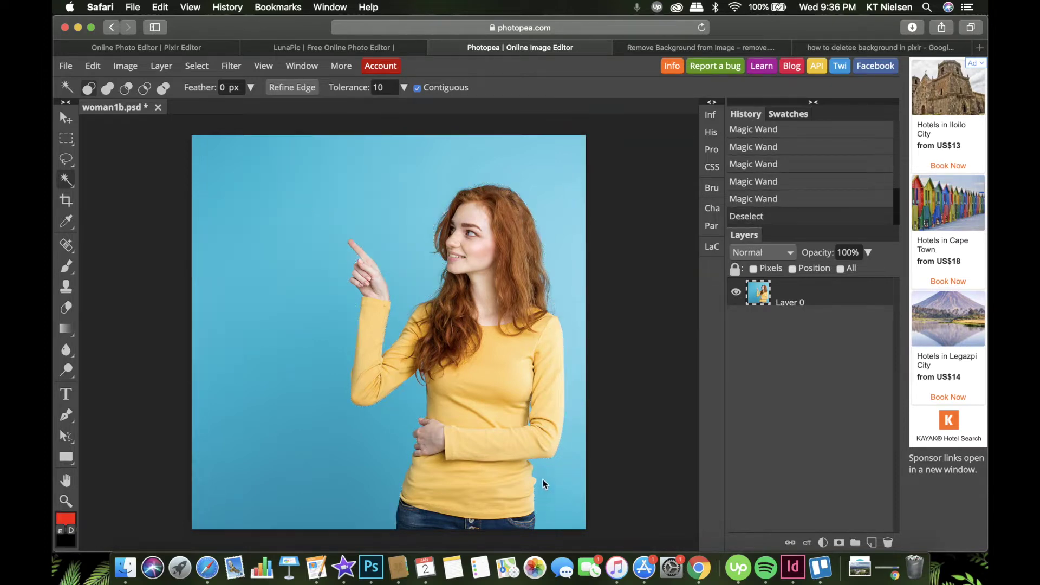
left_click(562, 305)
left_click(515, 186, "shift")
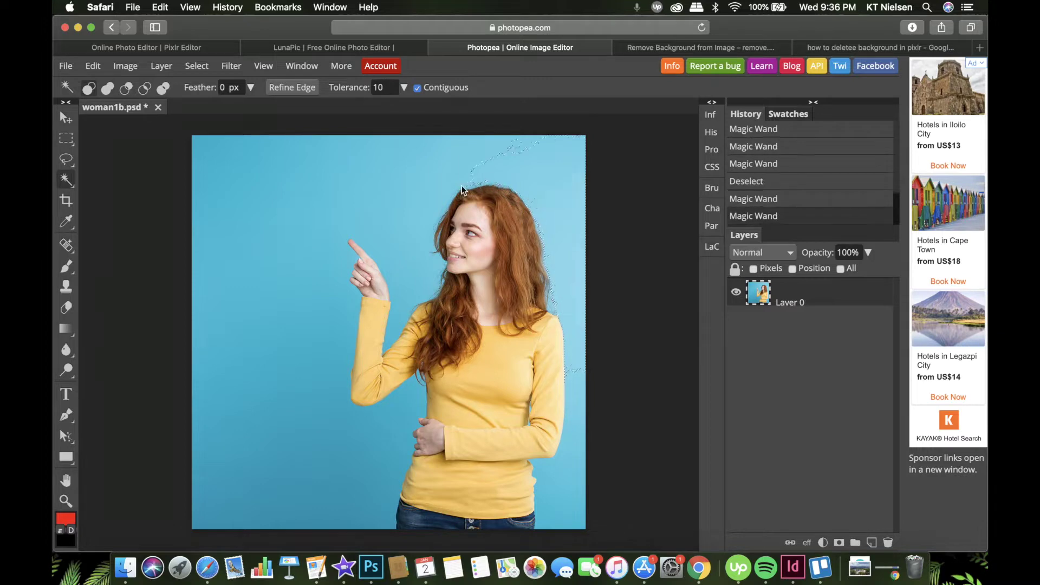
left_click(461, 191, "shift")
left_click(420, 301, "shift")
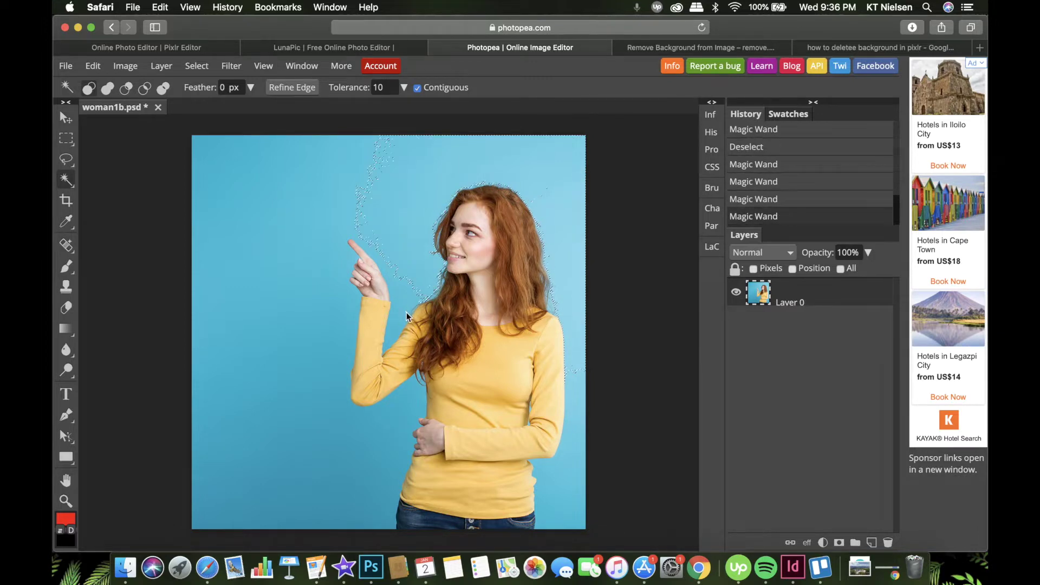
left_click(408, 317, "shift")
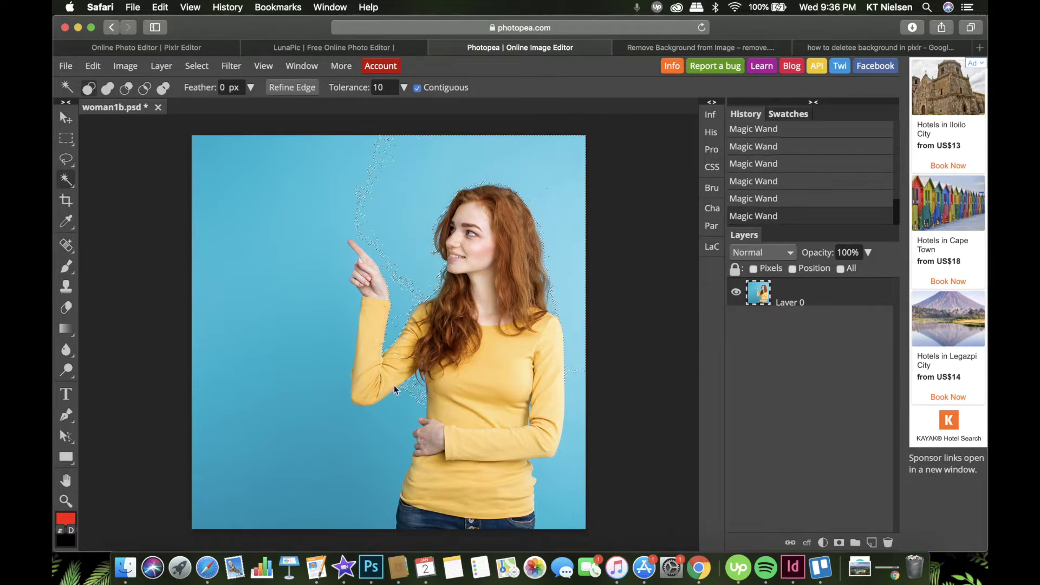
left_click(348, 374, "shift")
left_click(353, 307, "shift")
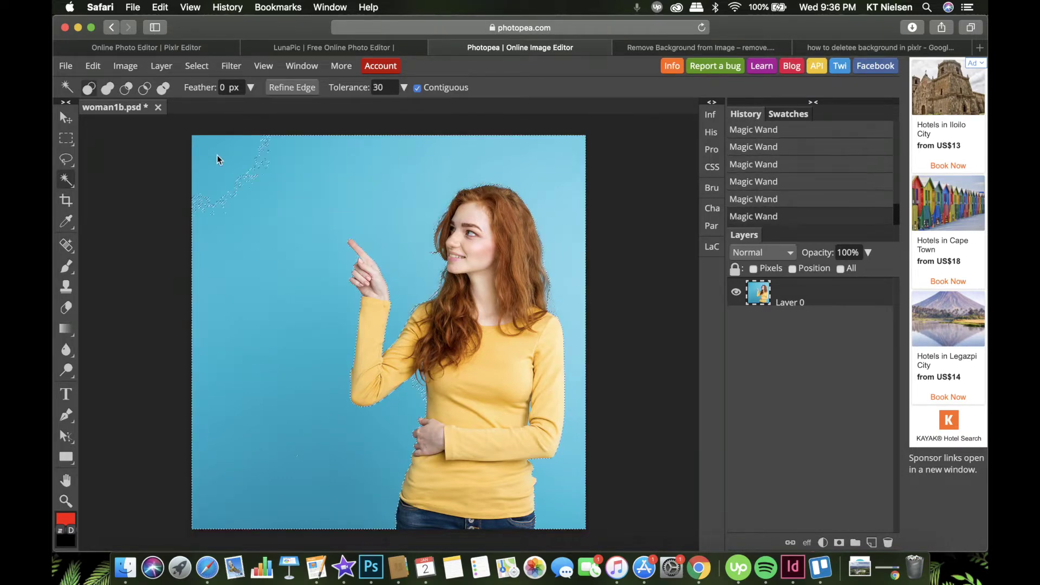
left_click(217, 160, "shift")
left_click(93, 66)
- Clear the selected blue background to transparency and switch to the remove.bg tab
left_click(125, 150)
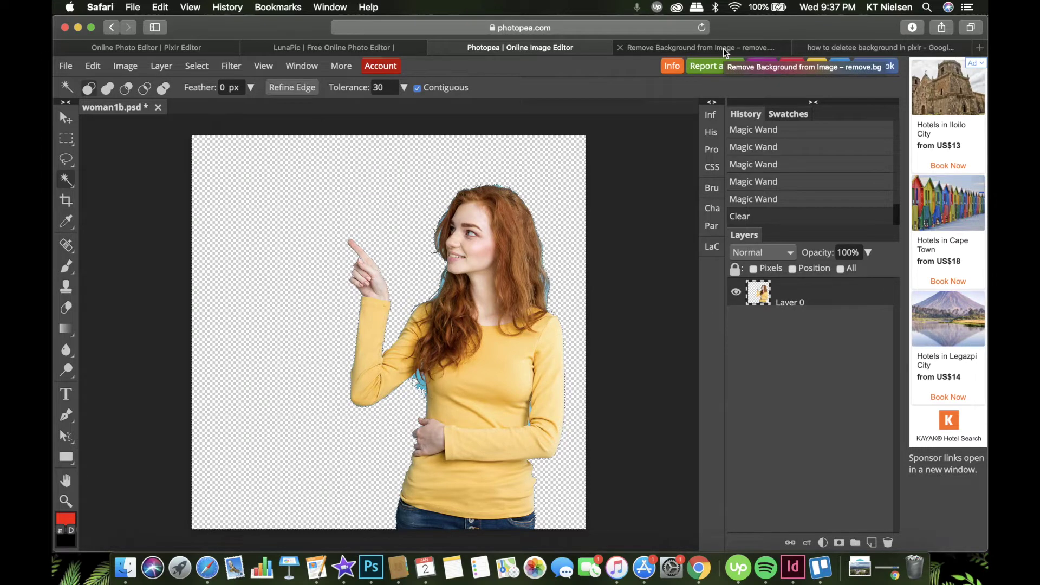
left_click(677, 51)
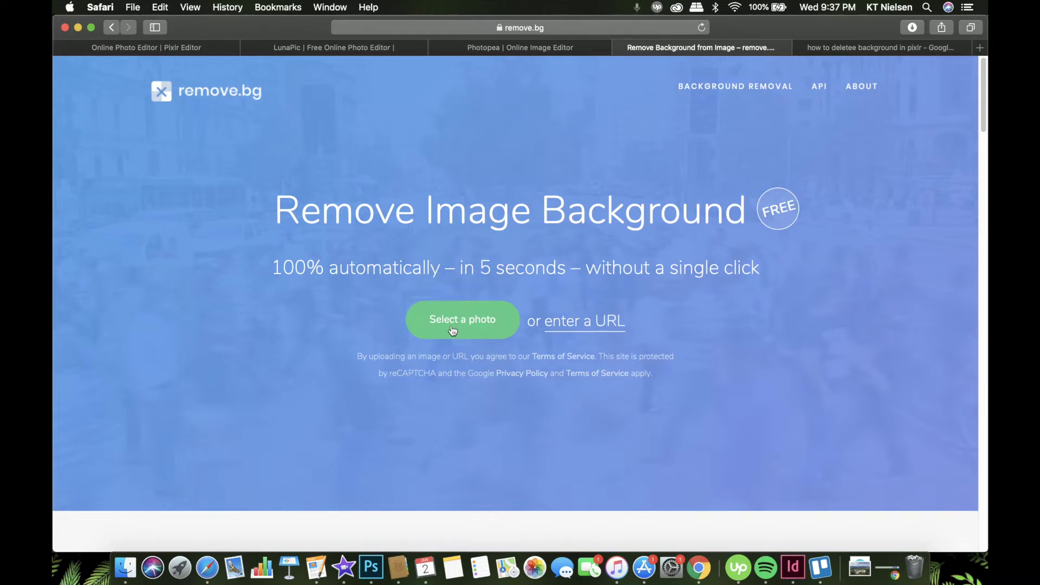
- Open remove.bg's file chooser with the green 'Select a photo' button
left_click(470, 328)
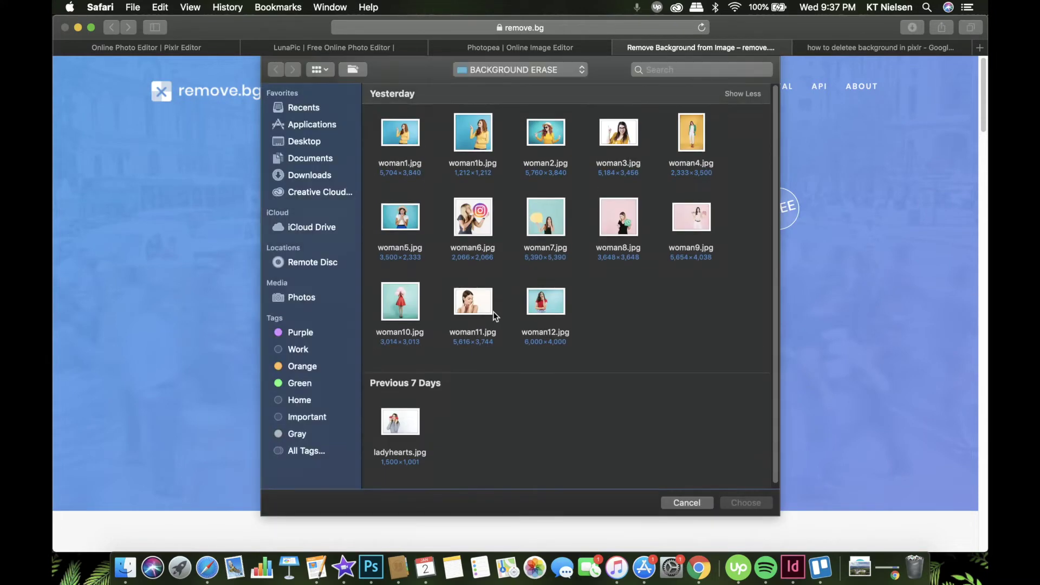
- Upload woman1b.jpg to remove.bg and pass the bus-image reCAPTCHA check
double_click(479, 143)
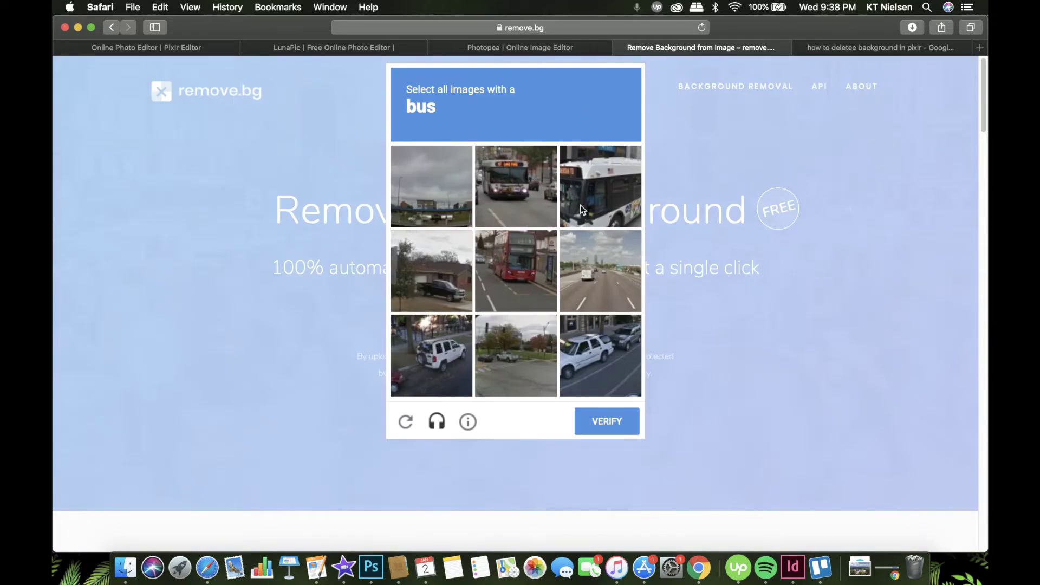
left_click(531, 203)
left_click(513, 283)
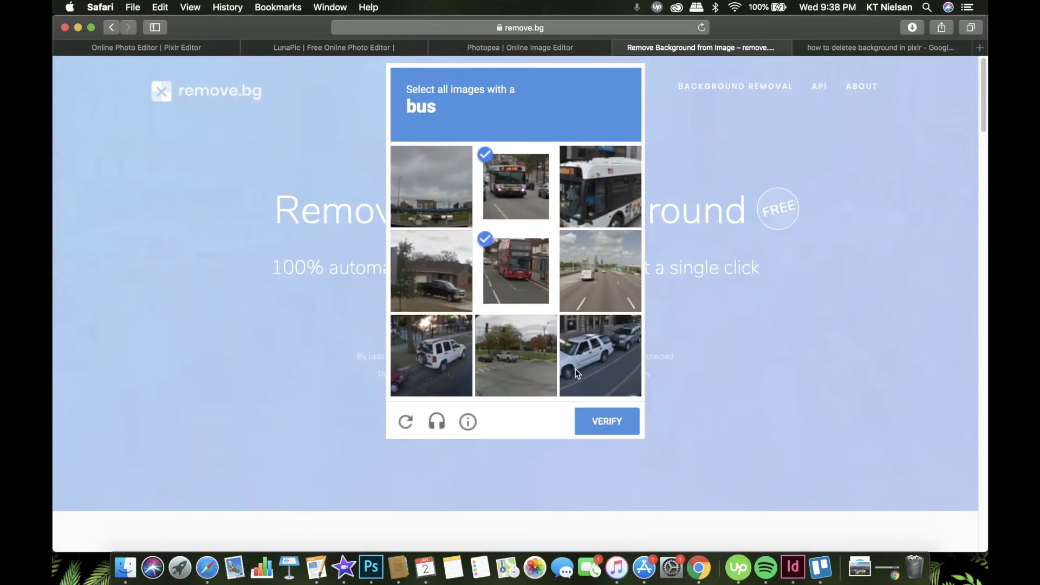
left_click(627, 216)
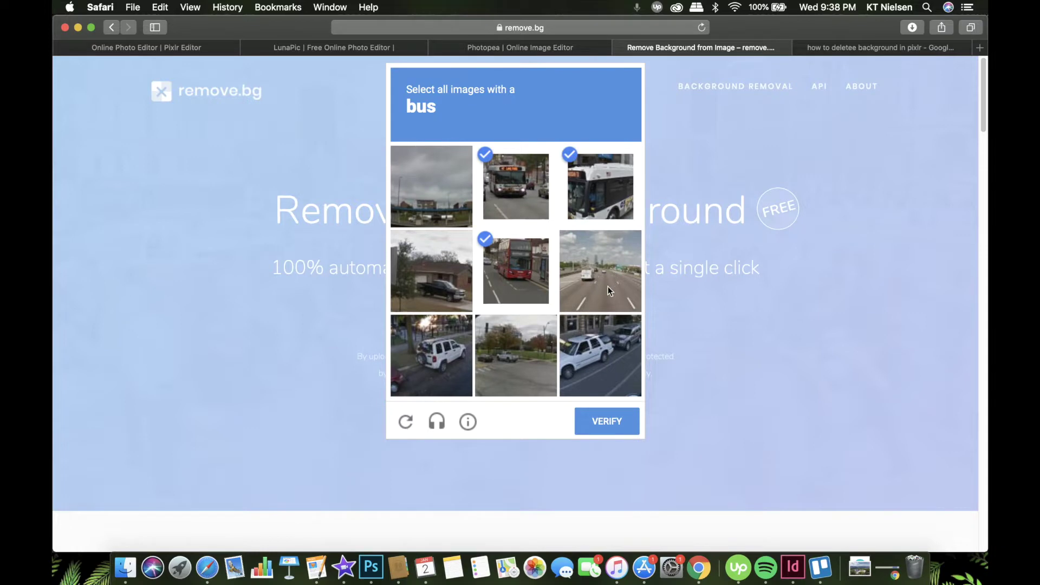
left_click(607, 422)
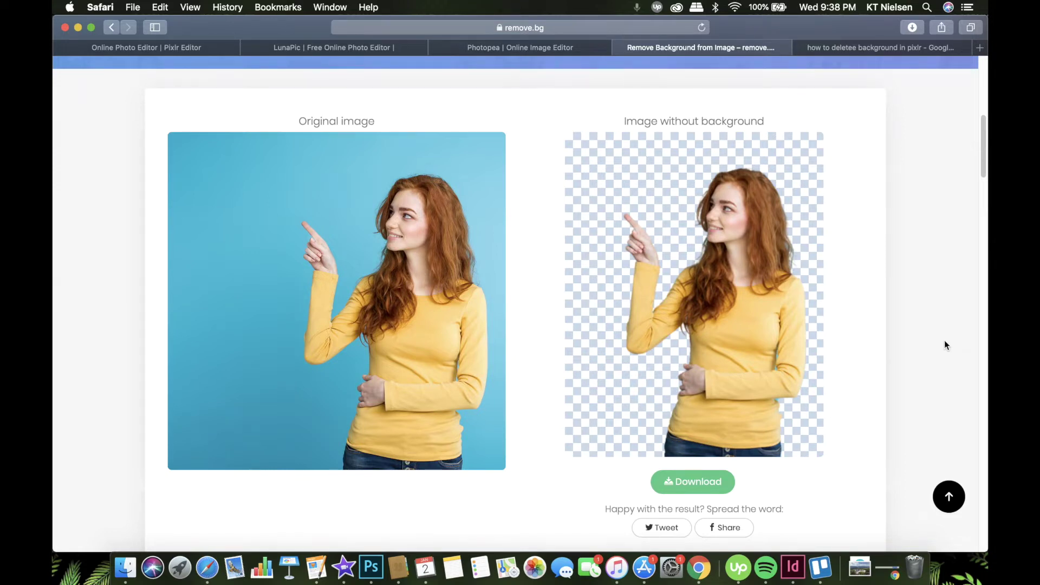
- Download the background-free result and return to Photoshop
scroll(914, 364, "up", 1)
scroll(910, 360, "down", 3)
left_click(674, 448)
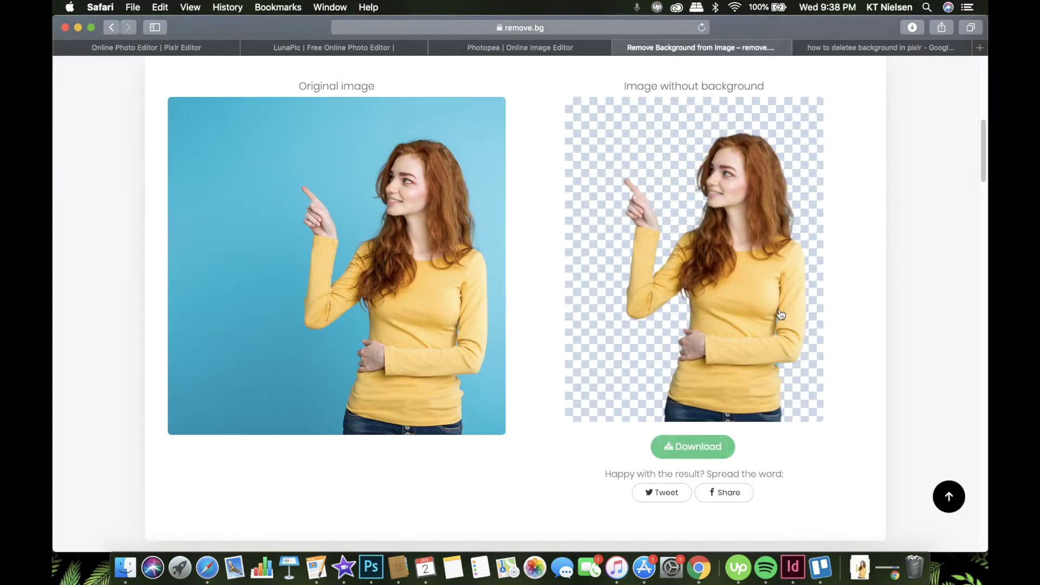
left_click(371, 567)
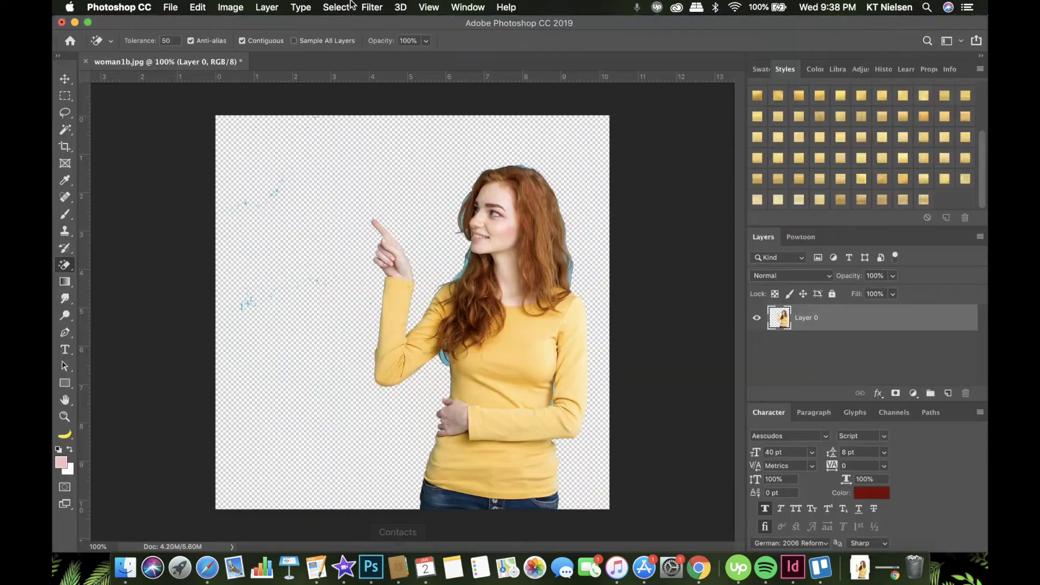
- Open woman1b-removebg.png from Downloads at 200% zoom, then return to woman1b.jpg
left_click(170, 8)
left_click(176, 36)
left_click(276, 121)
left_click(282, 154)
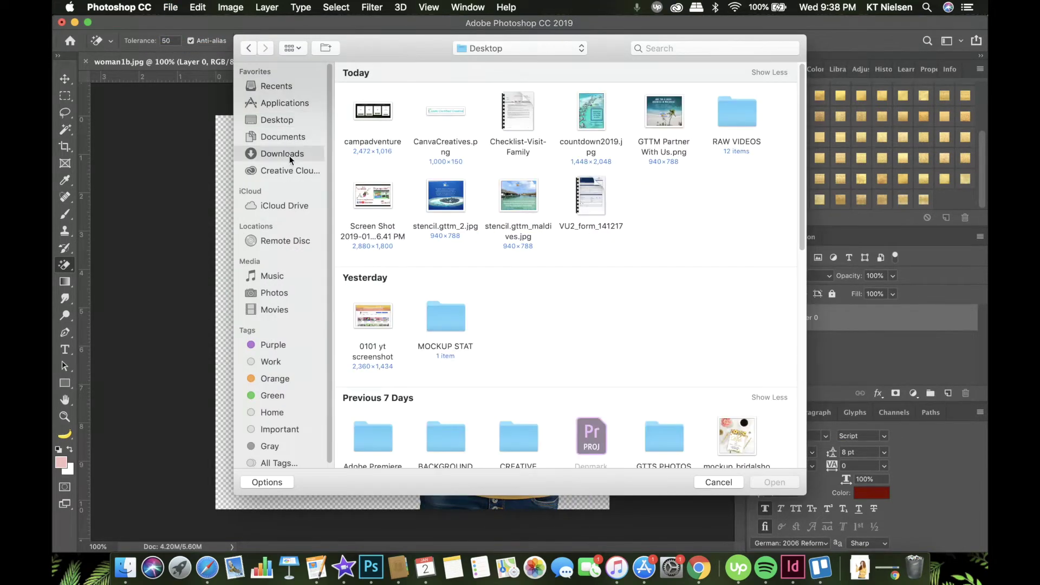
double_click(445, 374)
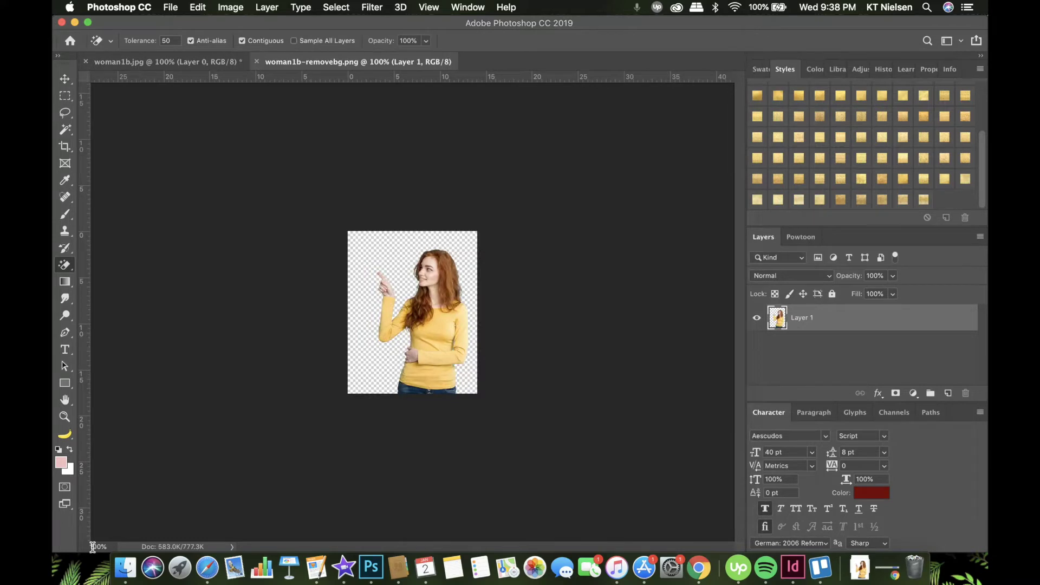
key("Return")
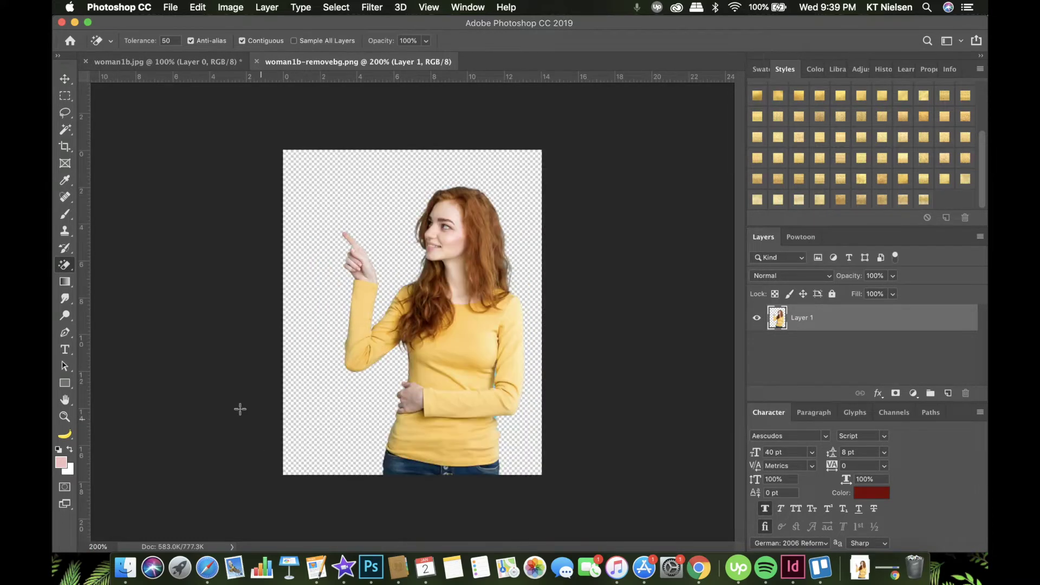
key("v")
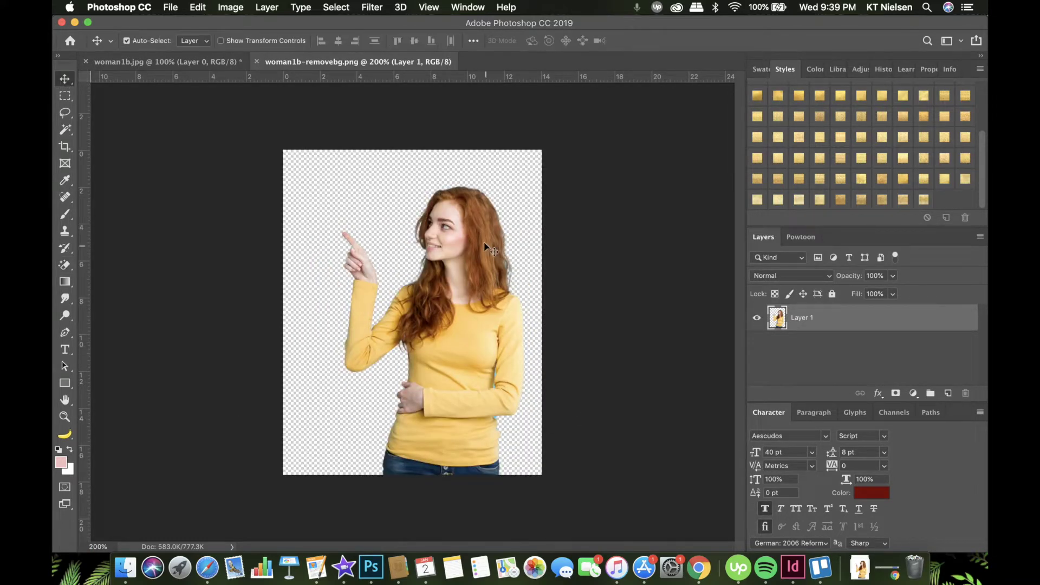
left_click(190, 60)
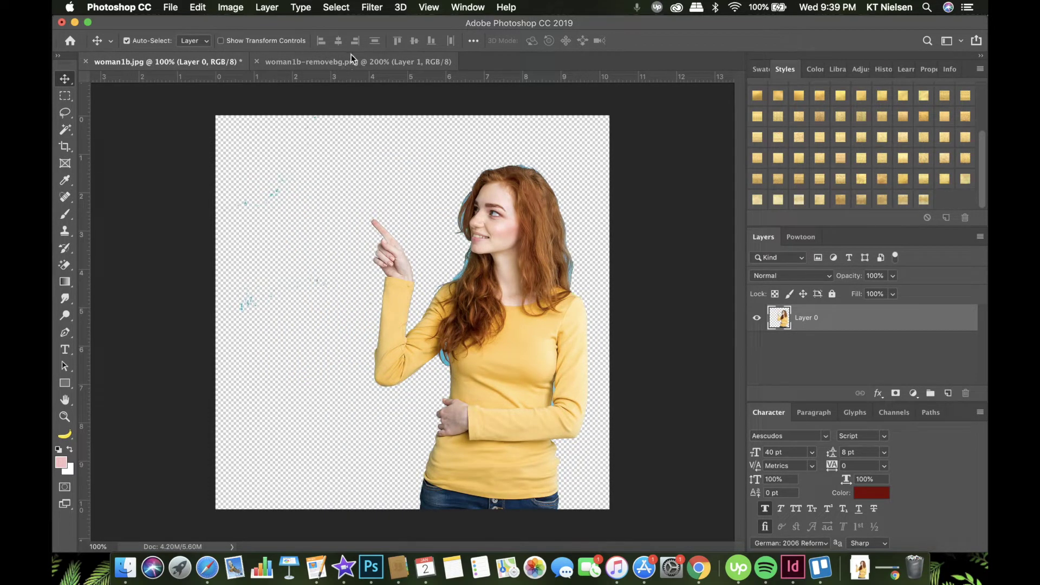
- Draw a pink full-canvas rectangle and move it below Layer 0 behind the erased woman
left_click(65, 383)
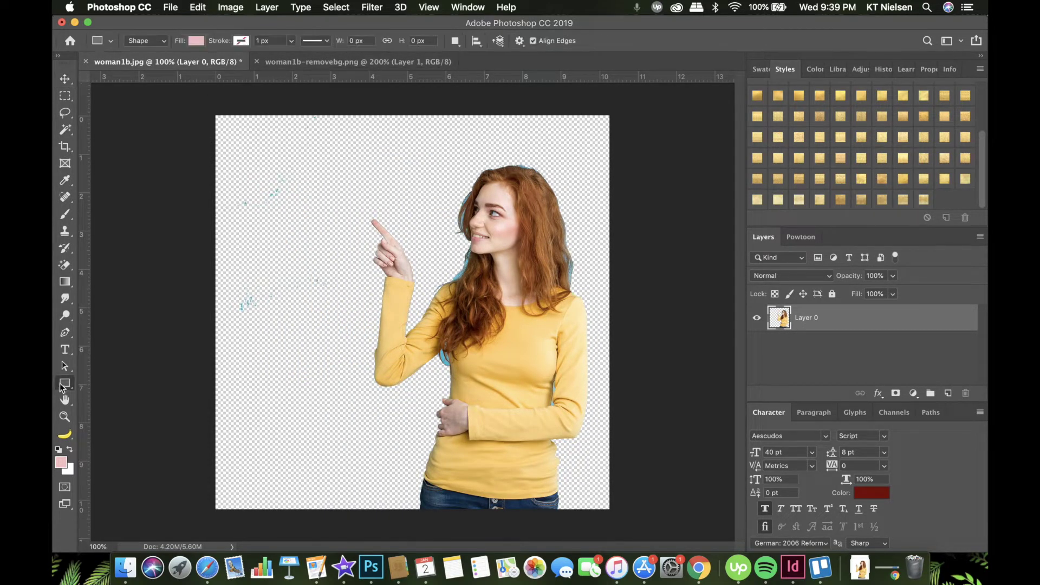
left_click_drag(203, 99, 628, 523)
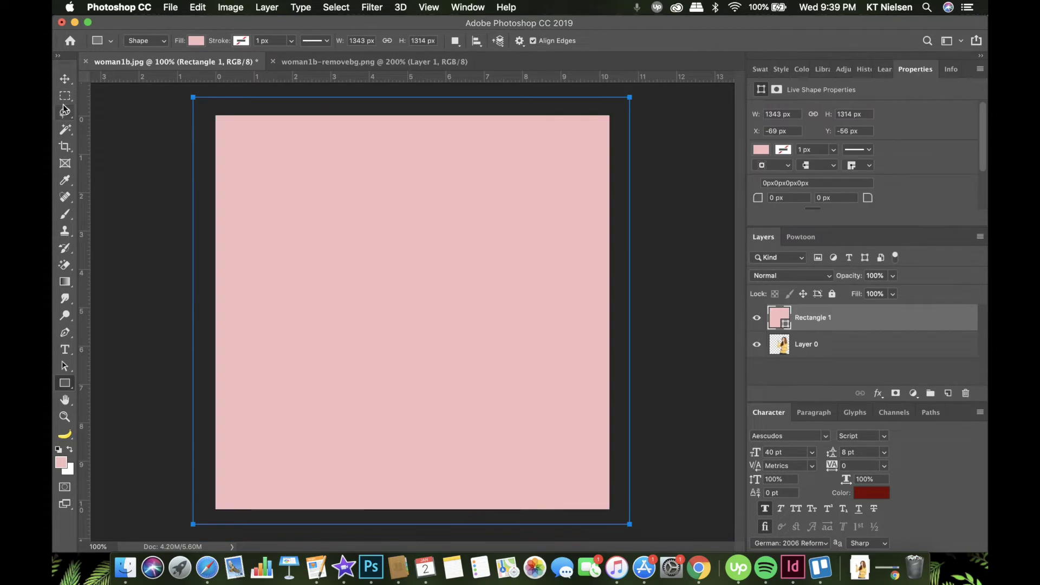
left_click(64, 79)
left_click_drag(834, 316, 837, 359)
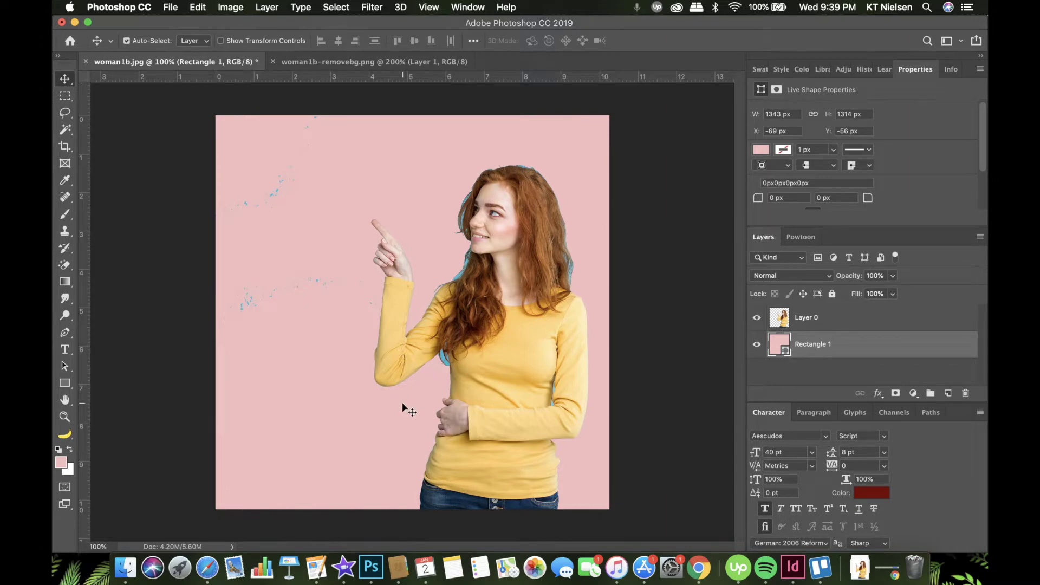
left_click(66, 266)
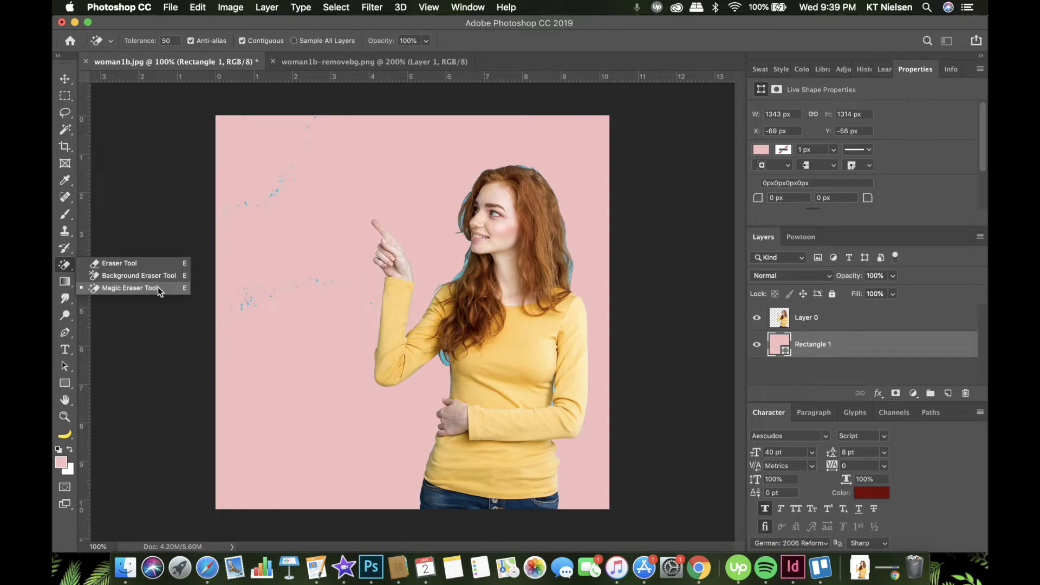
left_click(396, 64)
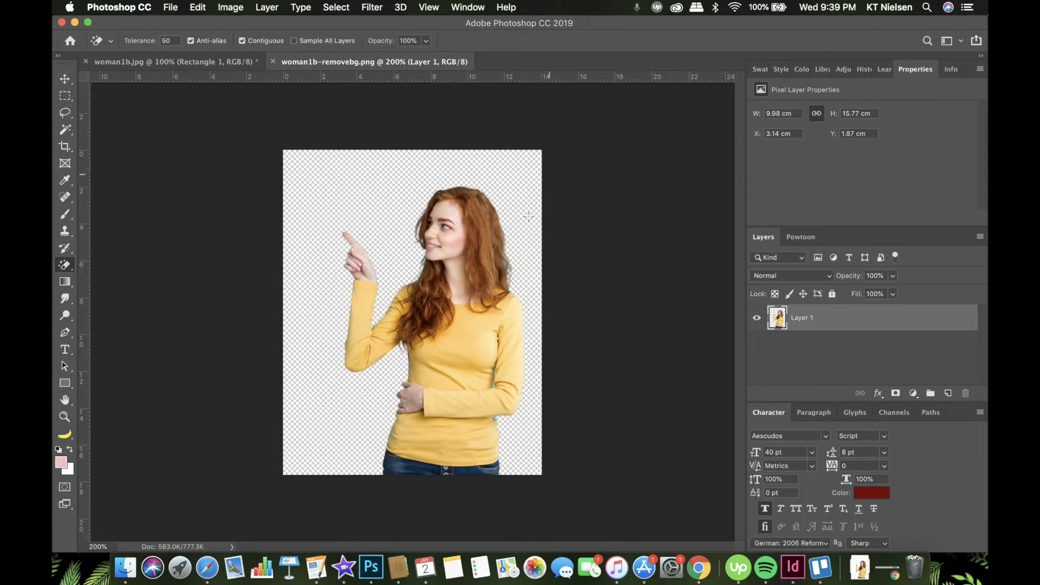
- Draw a full-canvas pink rectangle in woman1b-removebg.png, place it below Layer 1, then return to Safari
left_click(65, 383)
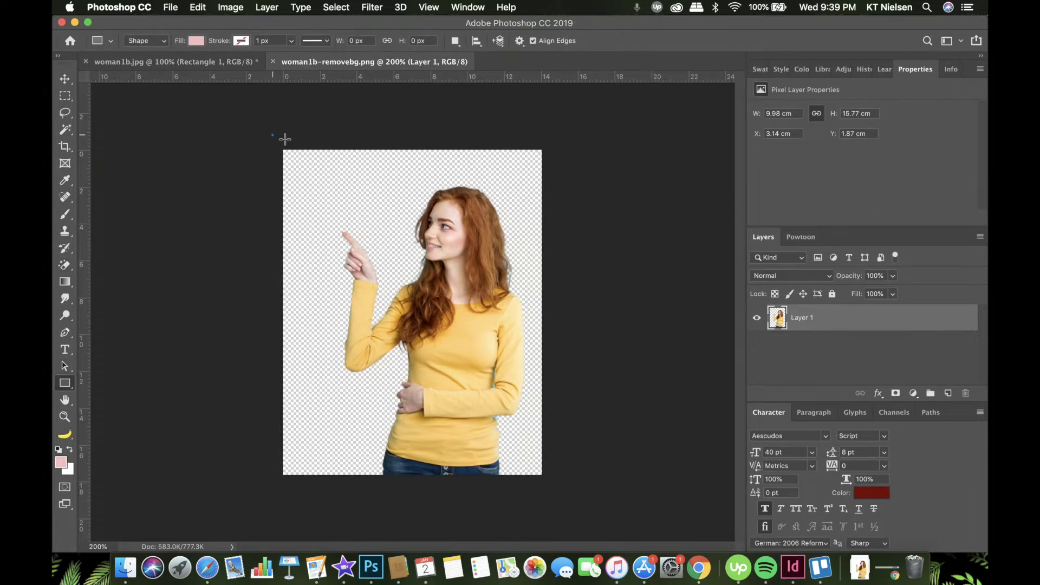
left_click_drag(272, 134, 556, 488)
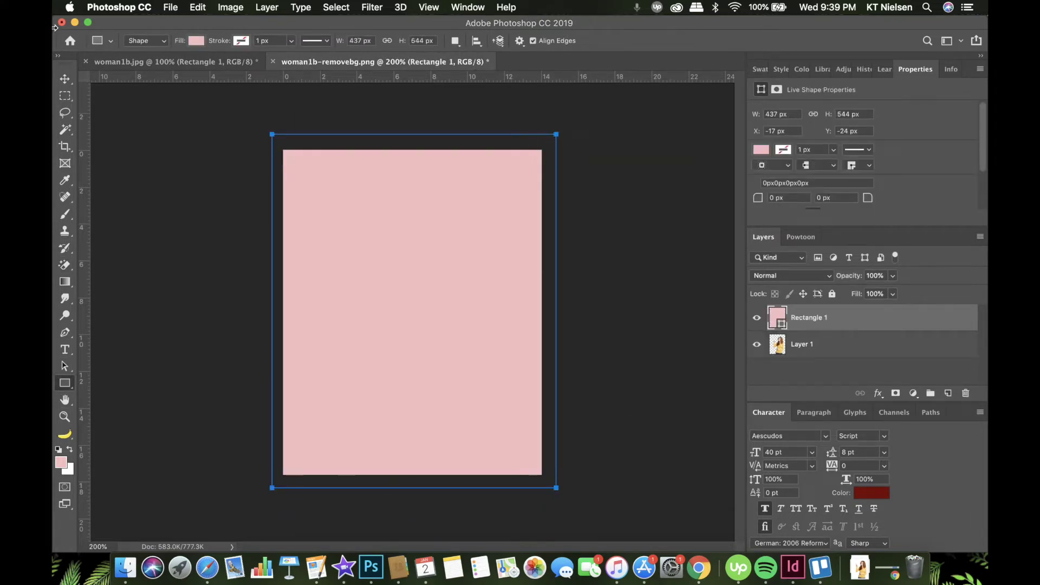
left_click(65, 78)
left_click_drag(845, 320, 838, 356)
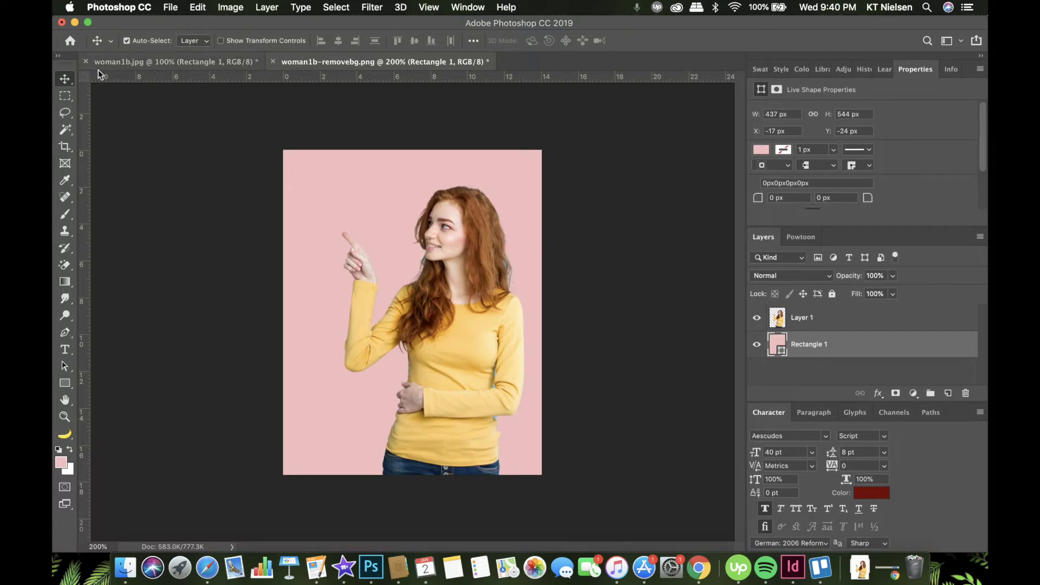
left_click(208, 567)
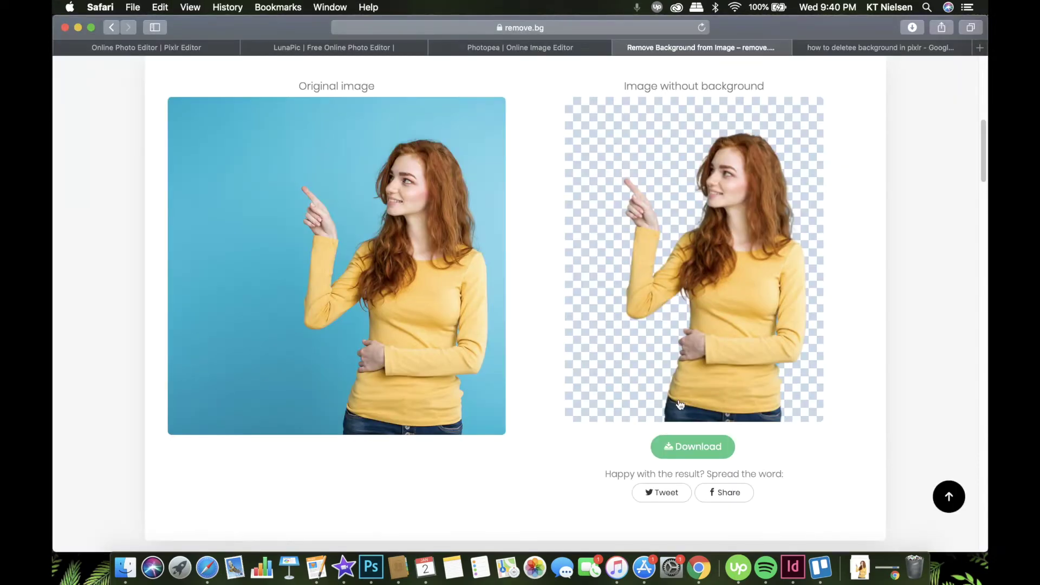
- Upload woman6.jpg to remove.bg and pass the traffic-light reCAPTCHA
scroll(683, 409, "up", 10)
left_click(480, 287)
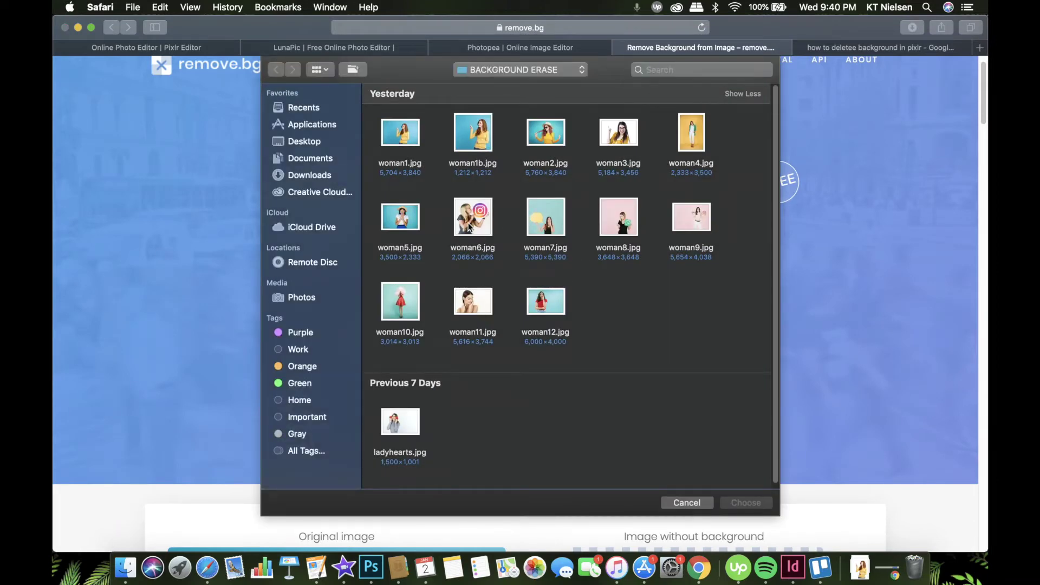
double_click(480, 226)
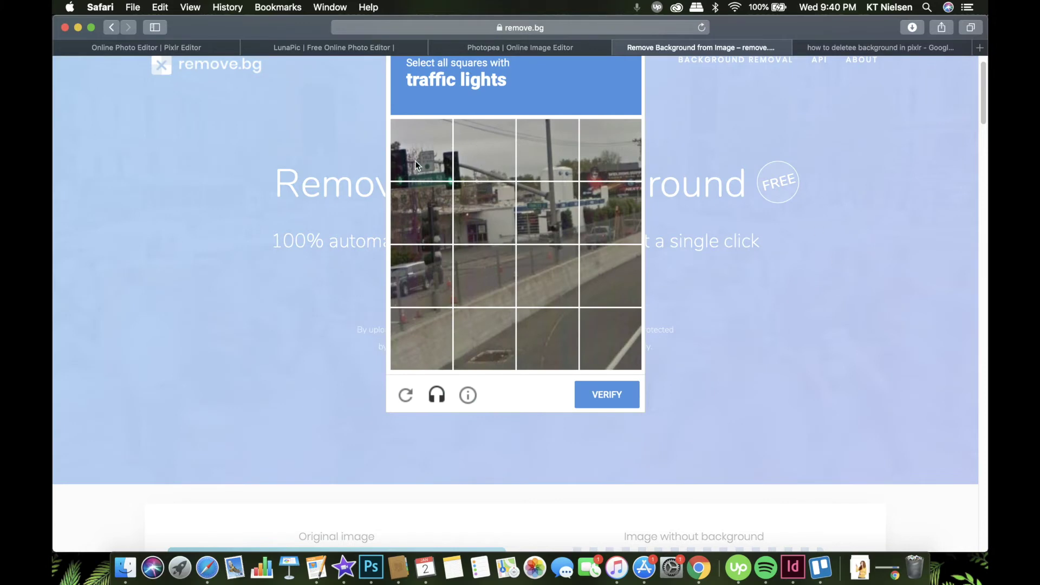
left_click(416, 160)
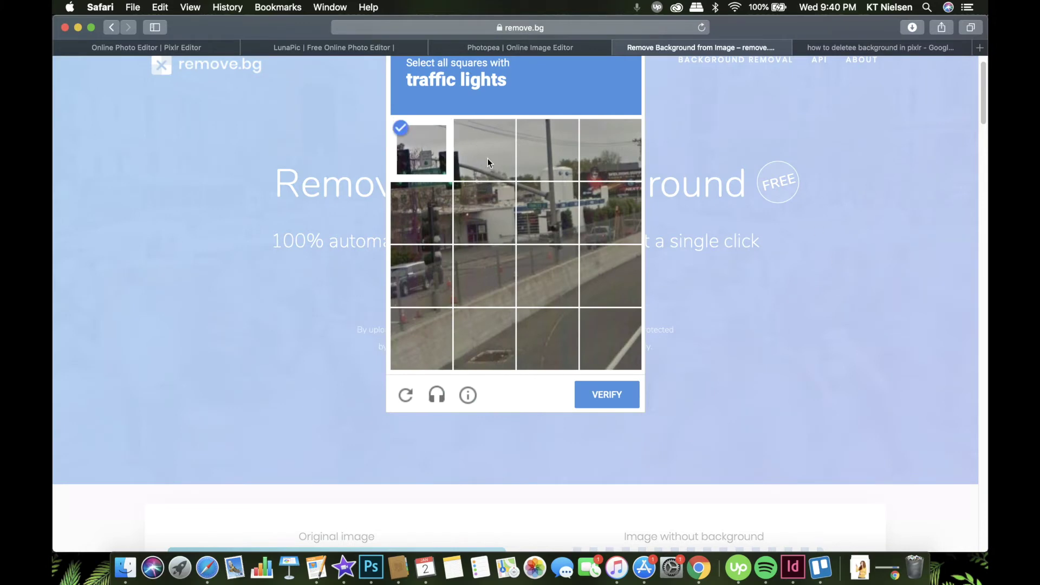
left_click(488, 158)
left_click(428, 223)
left_click(423, 276)
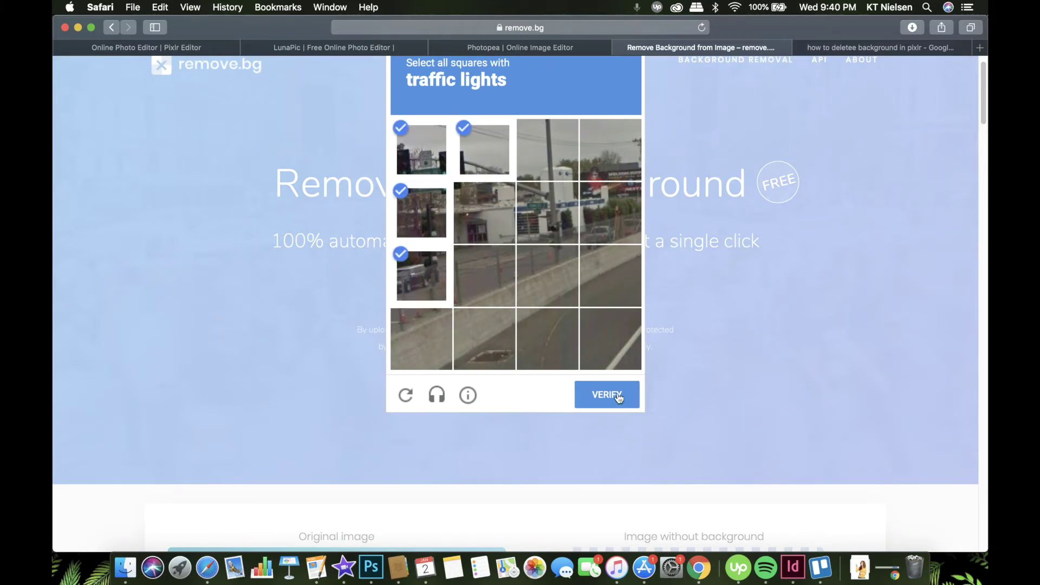
left_click(607, 394)
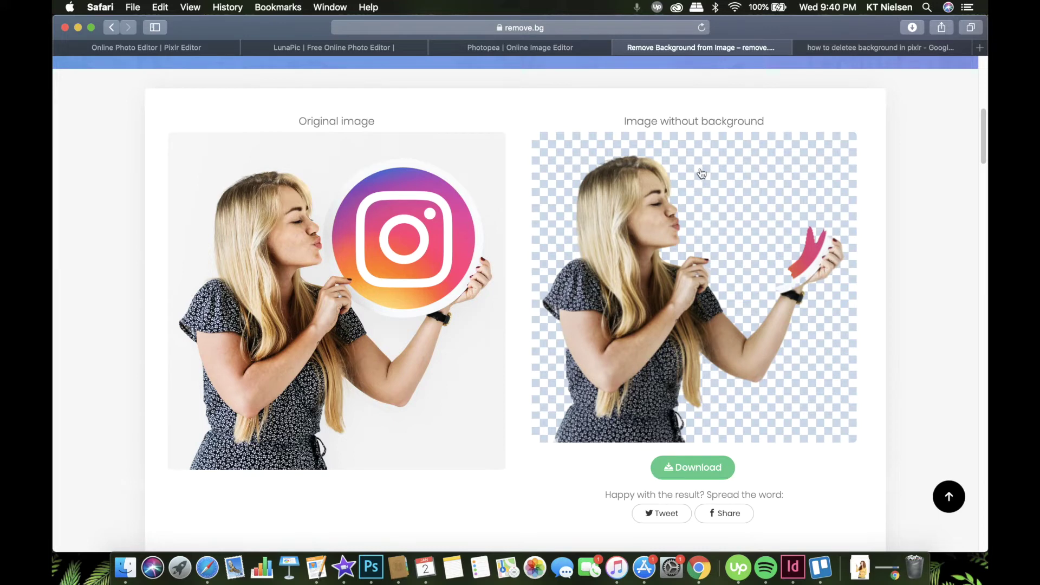
- Review the woman6 result, where most of the Instagram logo was erased
scroll(745, 243, "up", 5)
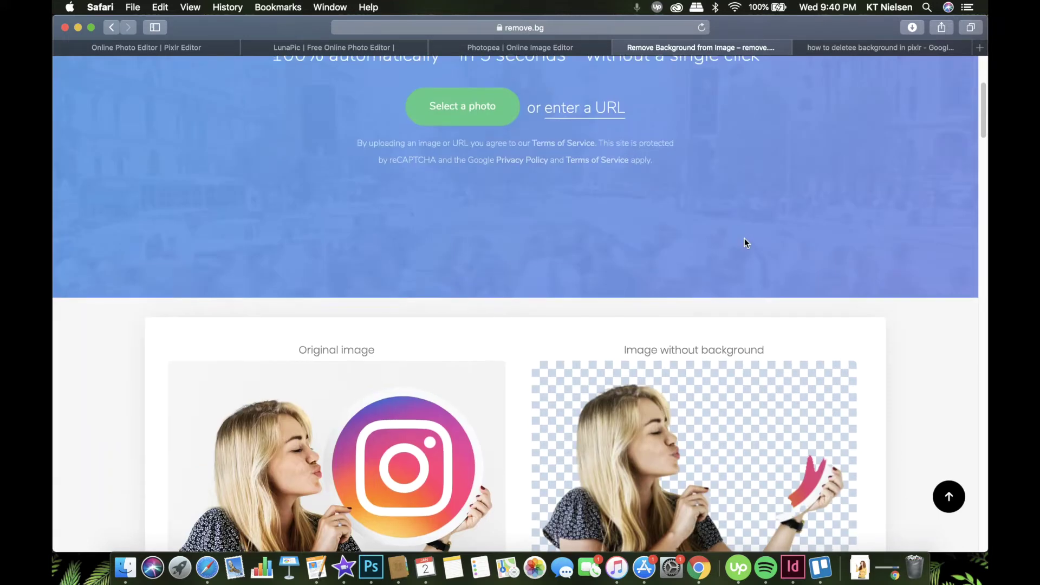
scroll(745, 243, "up", 1)
scroll(743, 237, "down", 4)
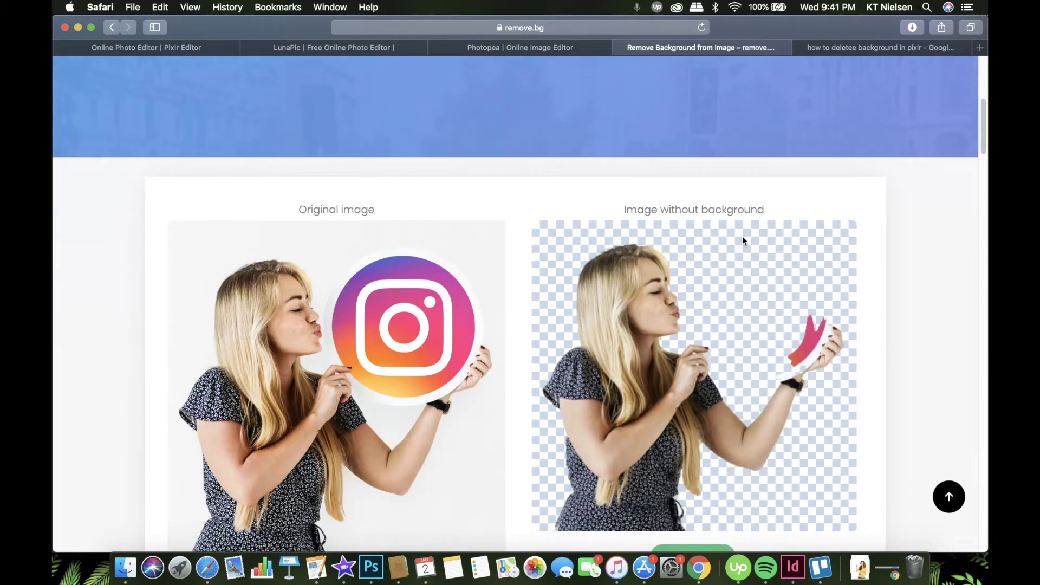
scroll(743, 236, "down", 1)
scroll(743, 240, "down", 3)
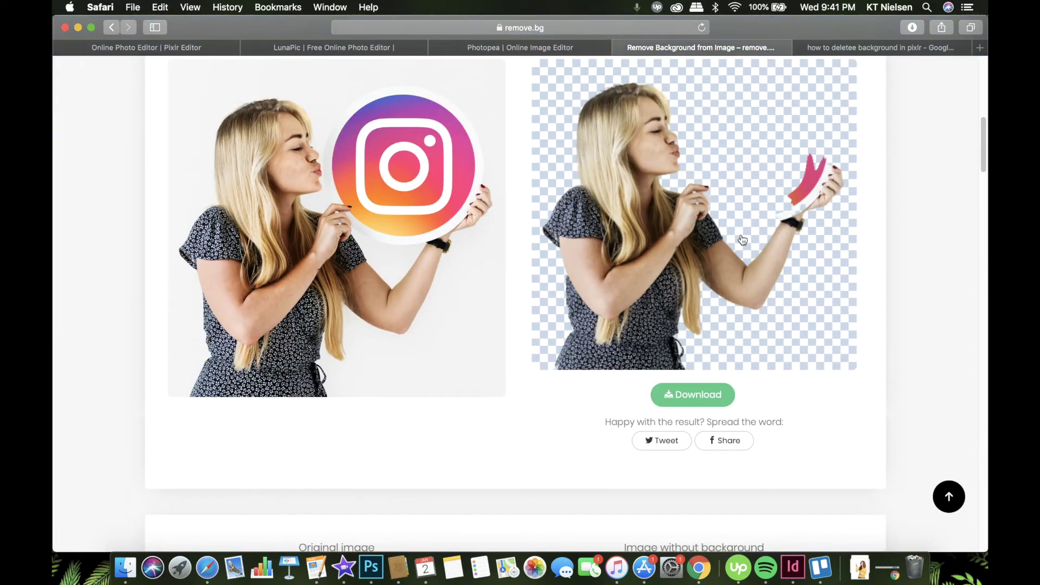
scroll(743, 240, "up", 2)
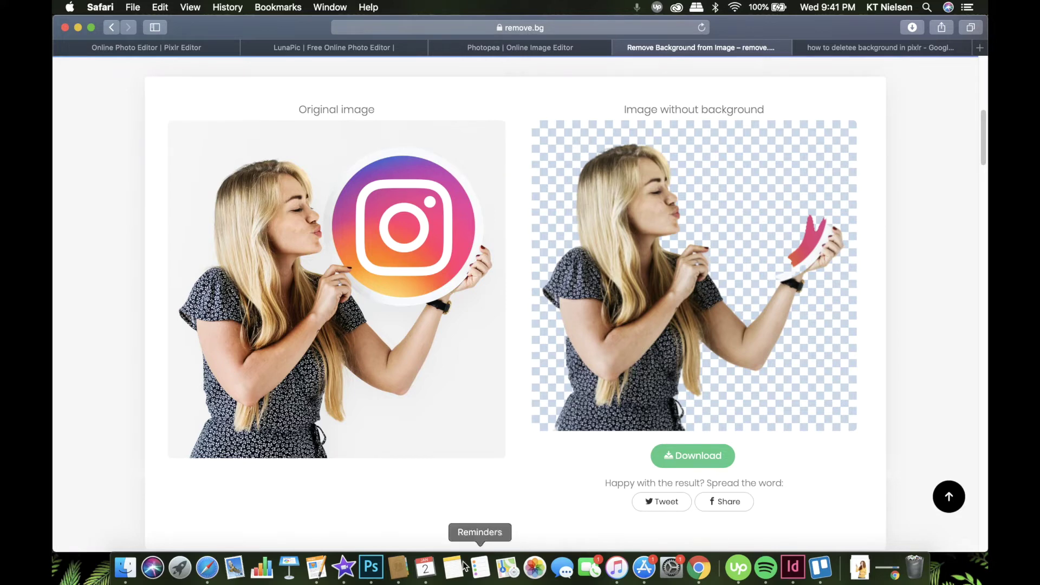
- Open woman6.jpg from Desktop > BACKGROUND ERASE and unlock its Background into Layer 0
left_click(371, 567)
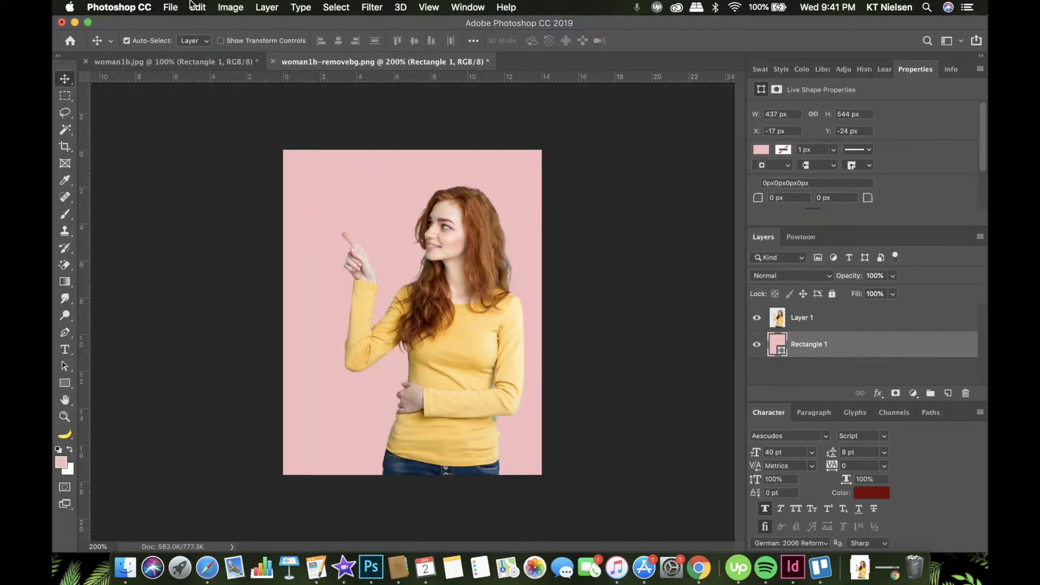
left_click(171, 7)
left_click(778, 130)
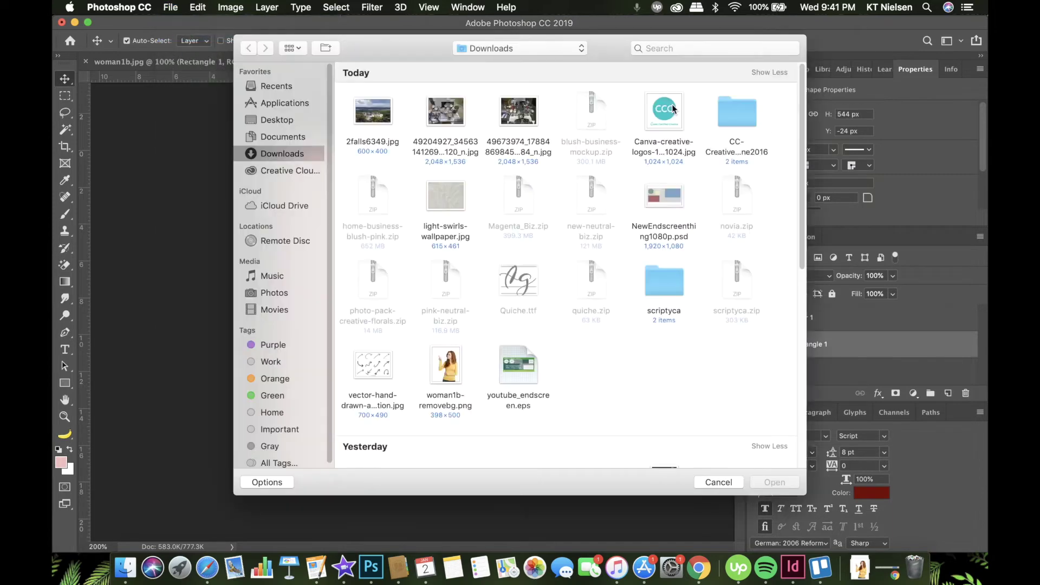
left_click(277, 119)
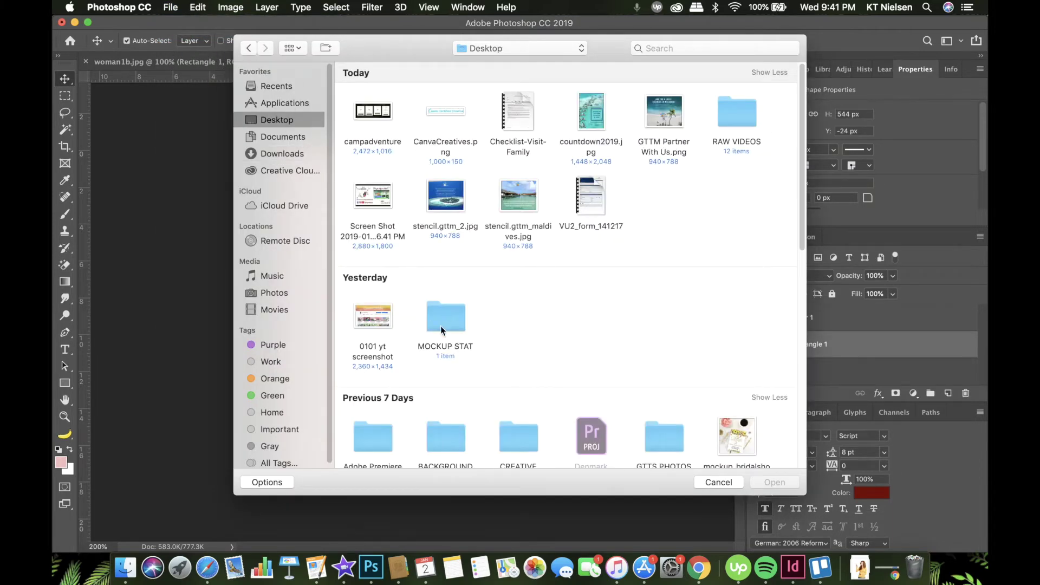
double_click(442, 436)
left_click(385, 199)
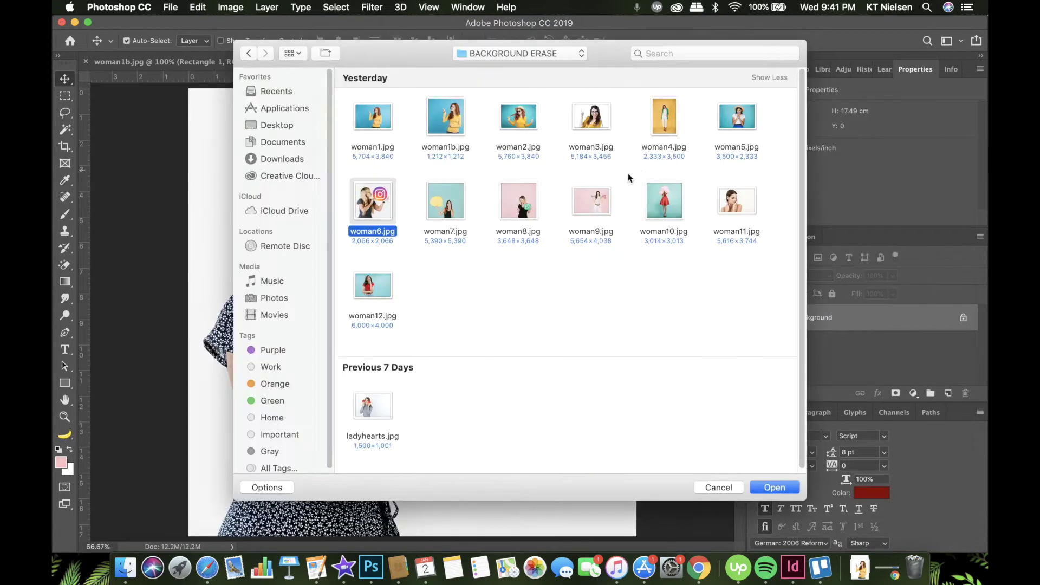
key("Return")
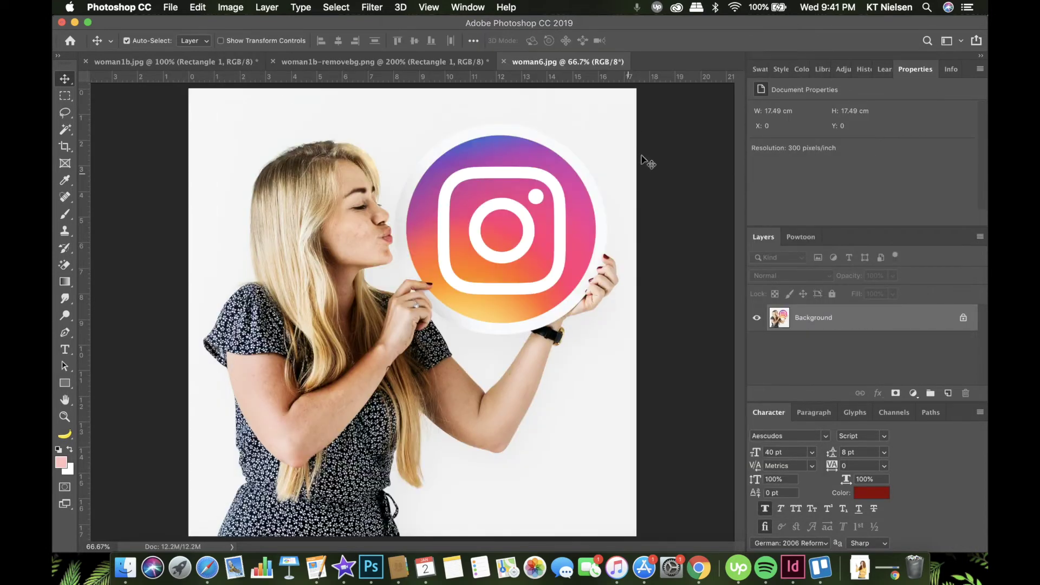
left_click(964, 318)
- Magic-erase the white background, then undo and retry at Tolerance 10, including the arm shadow
left_click(64, 265)
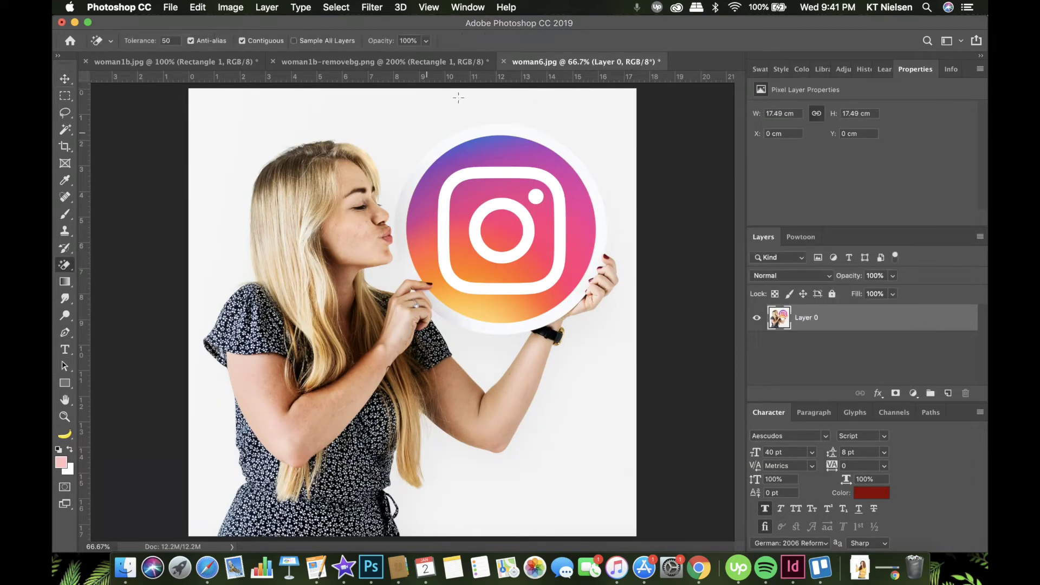
left_click(412, 125)
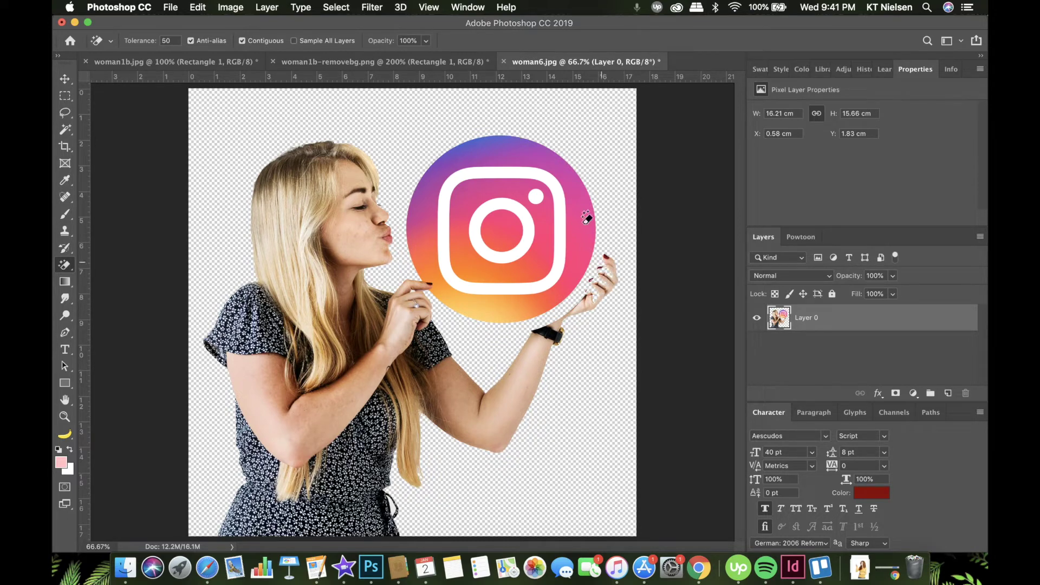
left_click(198, 10)
left_click(211, 23)
left_click(136, 39)
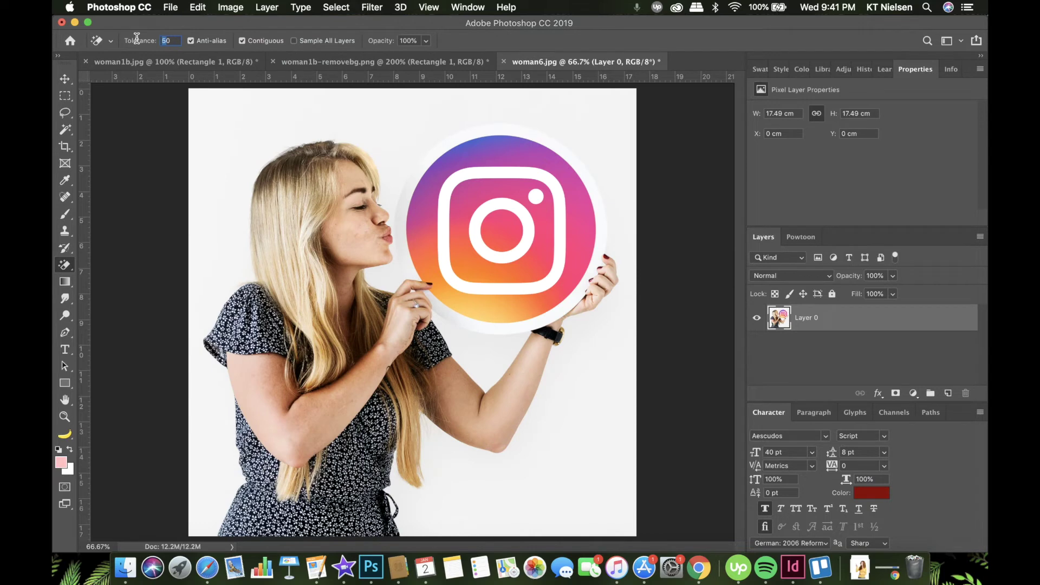
type("10")
left_click(422, 113)
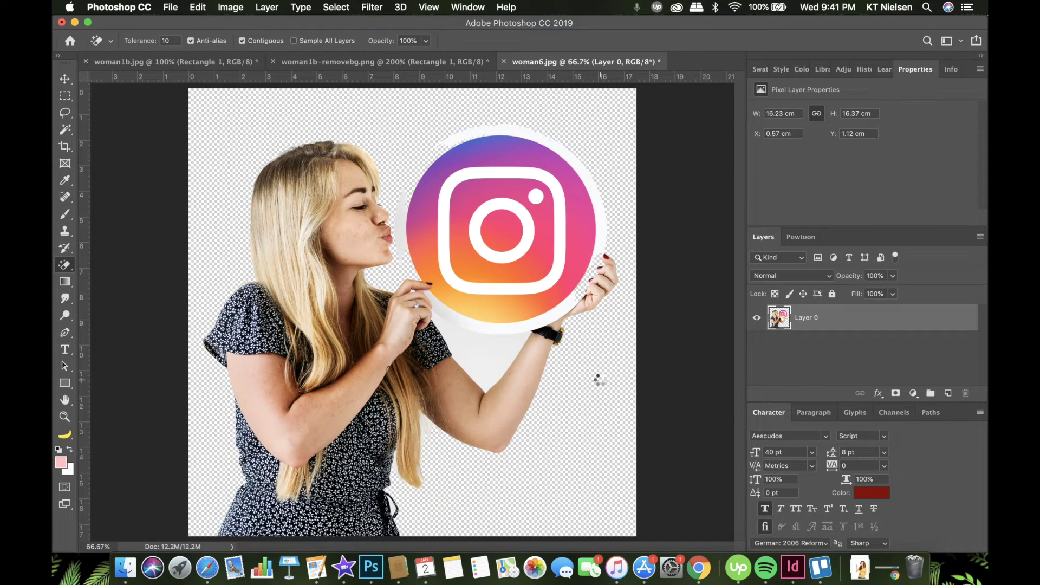
left_click(482, 332)
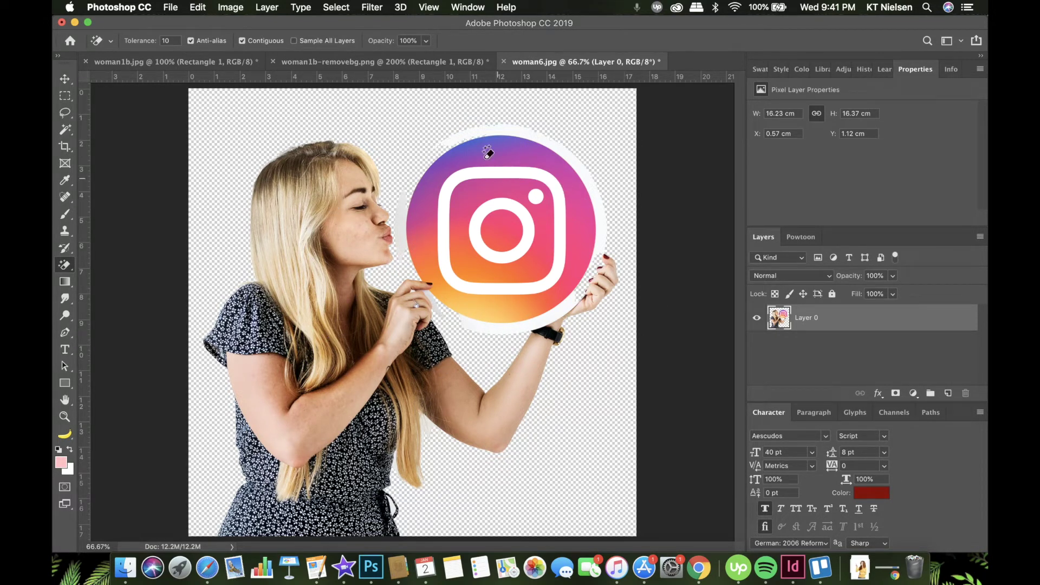
- Undo and redo at Tolerance 5, clearing white gaps around the arm and hair, then return to Safari
left_click(190, 8)
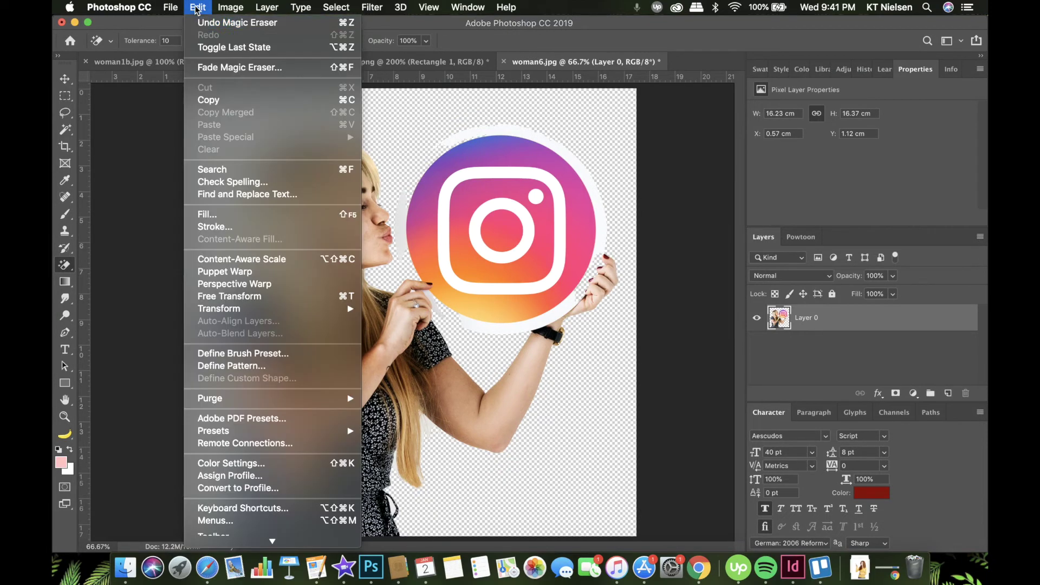
left_click(188, 22)
left_click(175, 41)
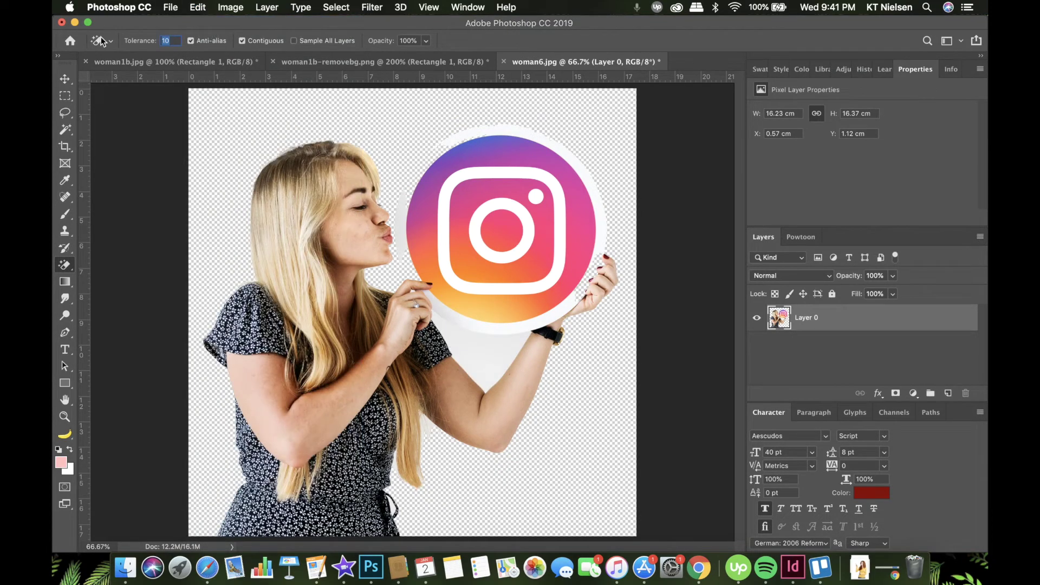
left_click(196, 8)
left_click(203, 23)
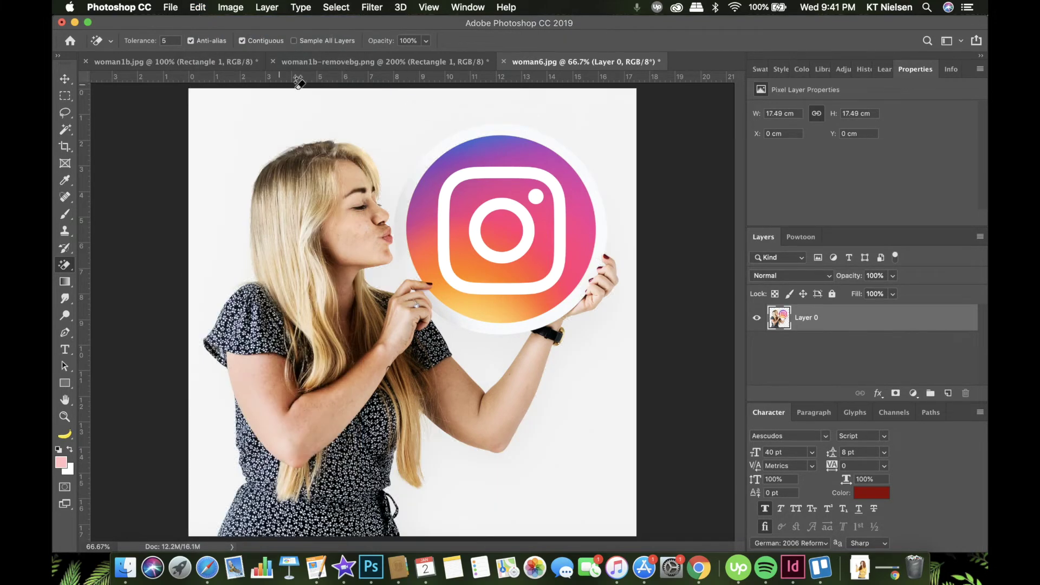
left_click(280, 100)
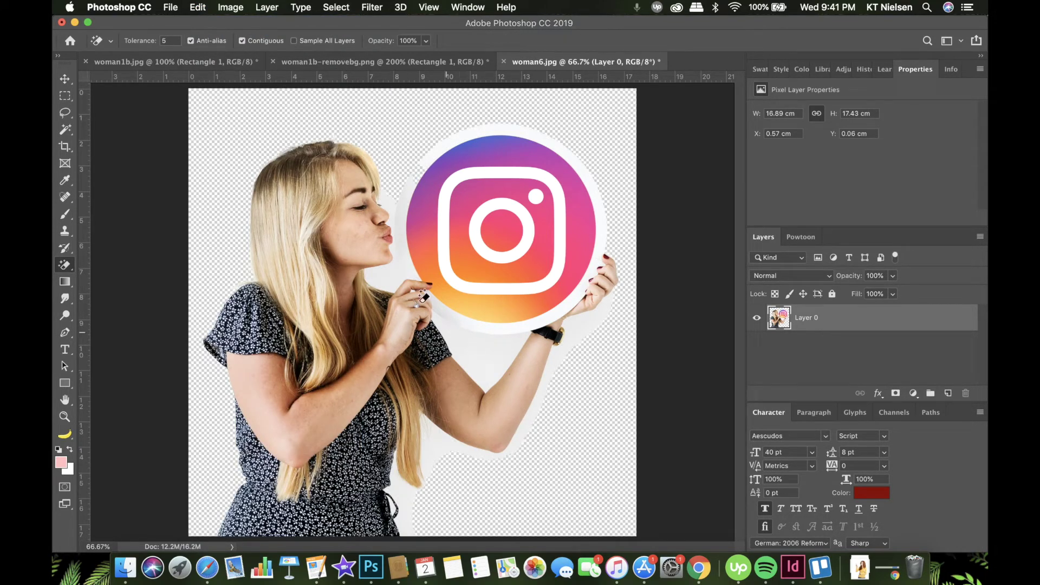
left_click(498, 352)
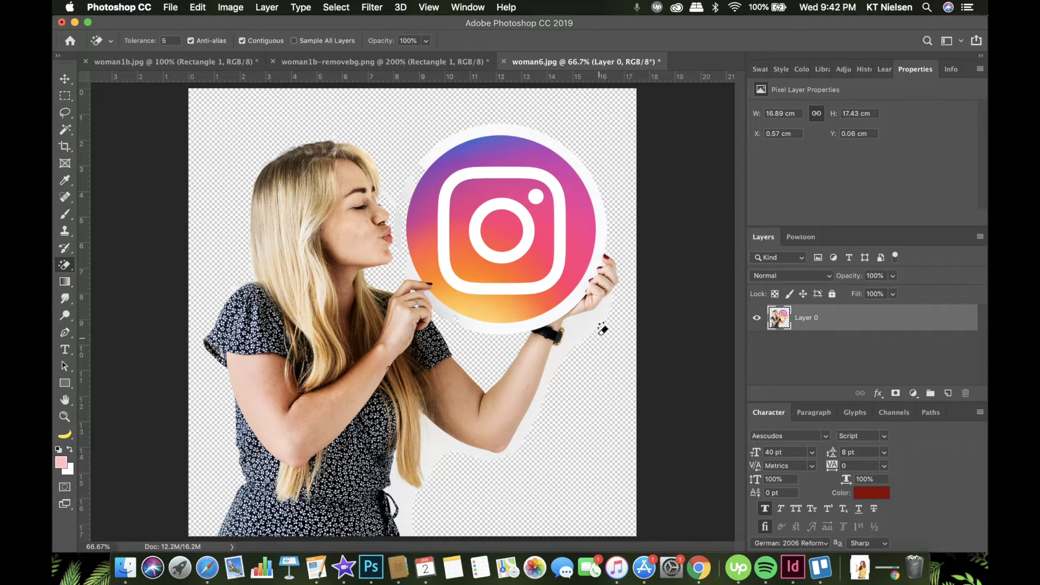
left_click(596, 322)
left_click(404, 481)
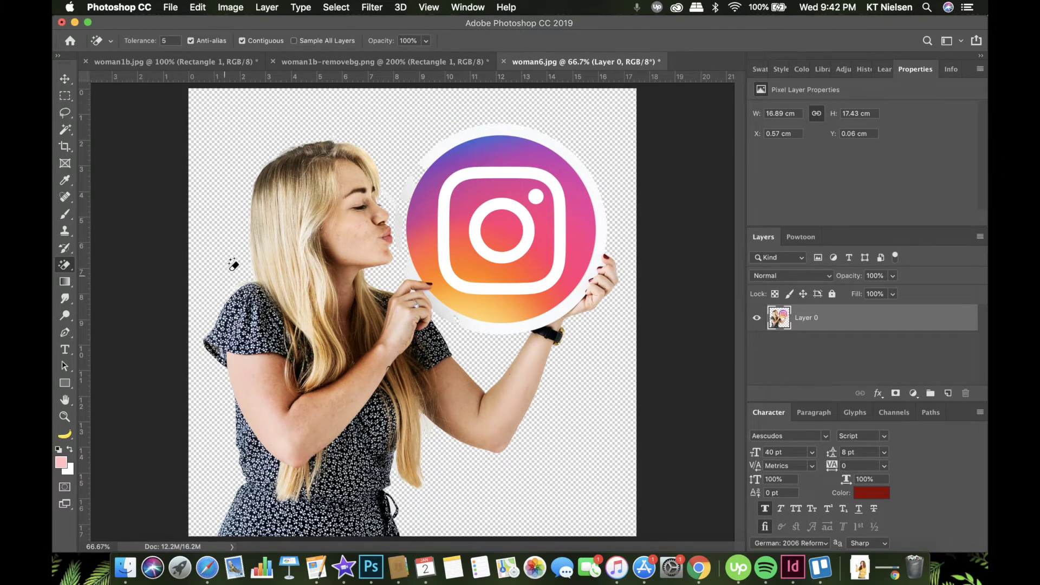
key("super+Tab")
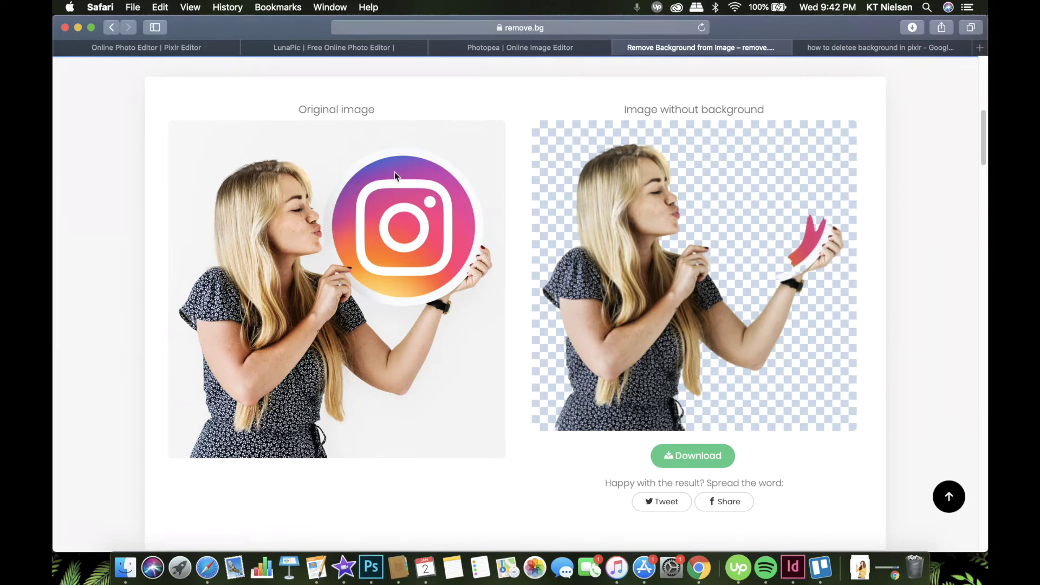
- Upload woman8.jpg to remove.bg past the verification challenge, then return to Photoshop
scroll(460, 206, "up", 10)
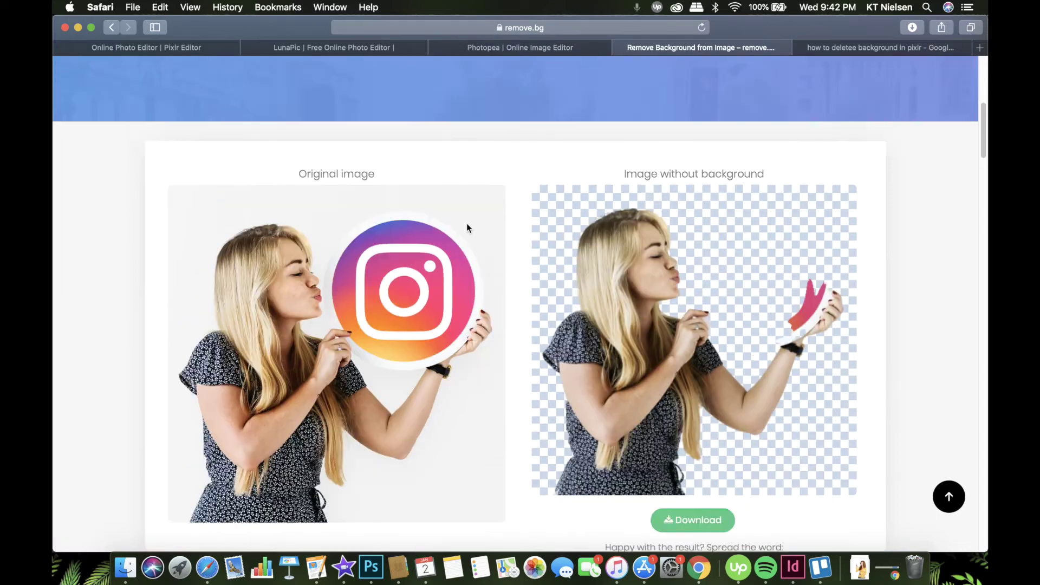
left_click(469, 240)
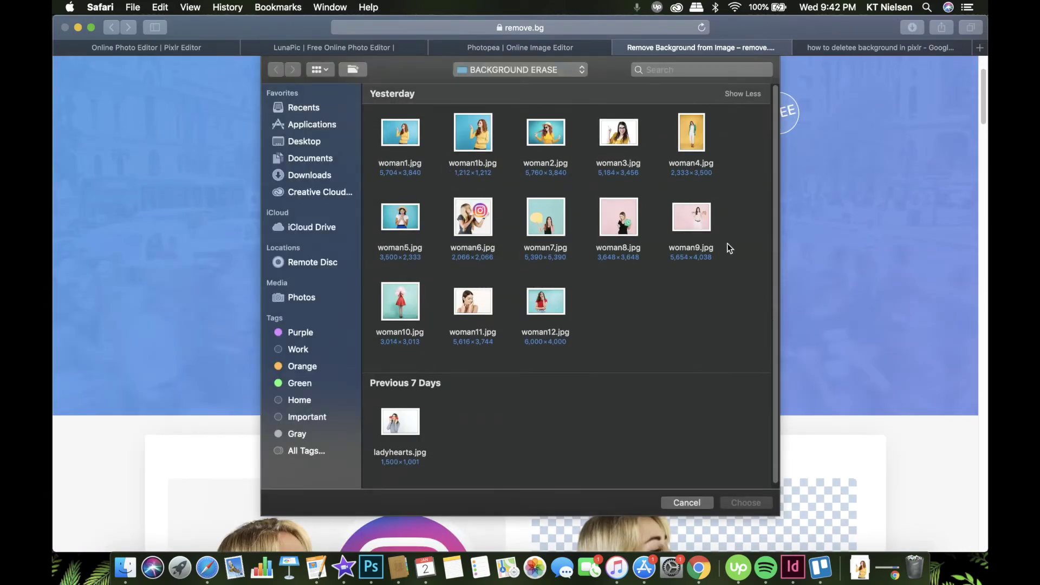
double_click(625, 201)
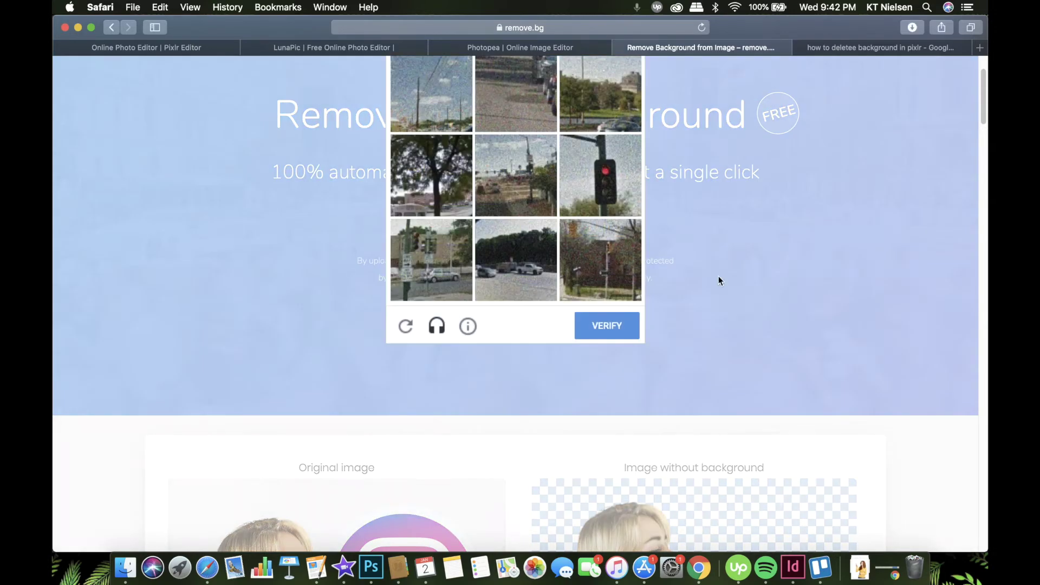
left_click(721, 280)
scroll(471, 304, "down", 10)
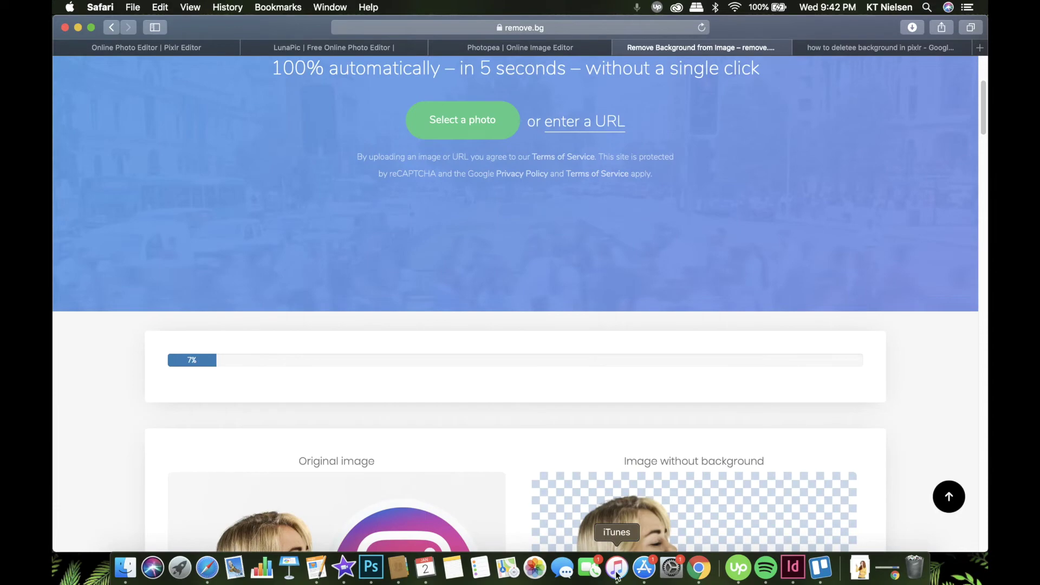
left_click(372, 568)
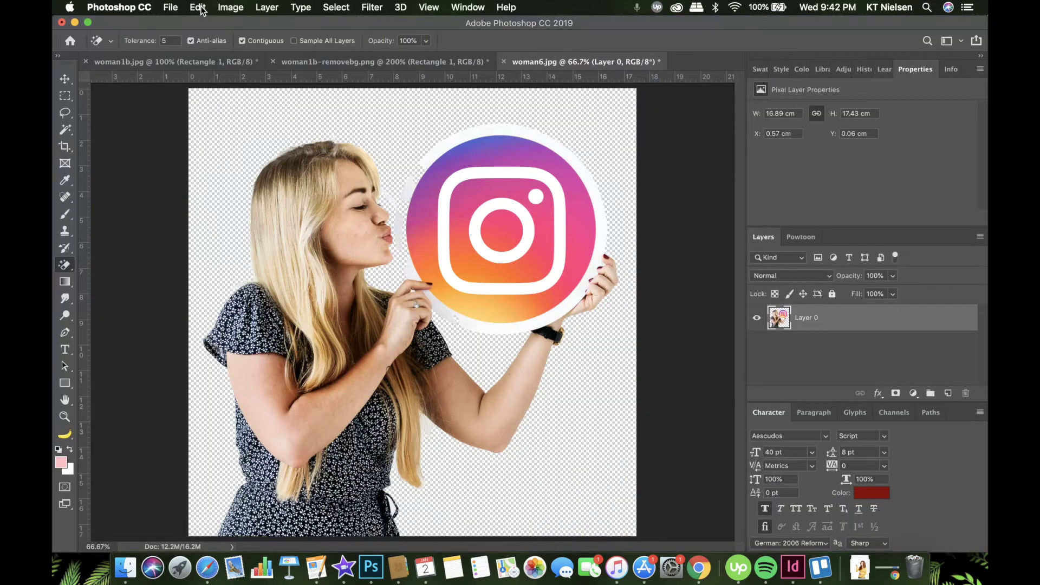
- Open woman8.jpg in Photoshop
left_click(170, 8)
left_click(176, 33)
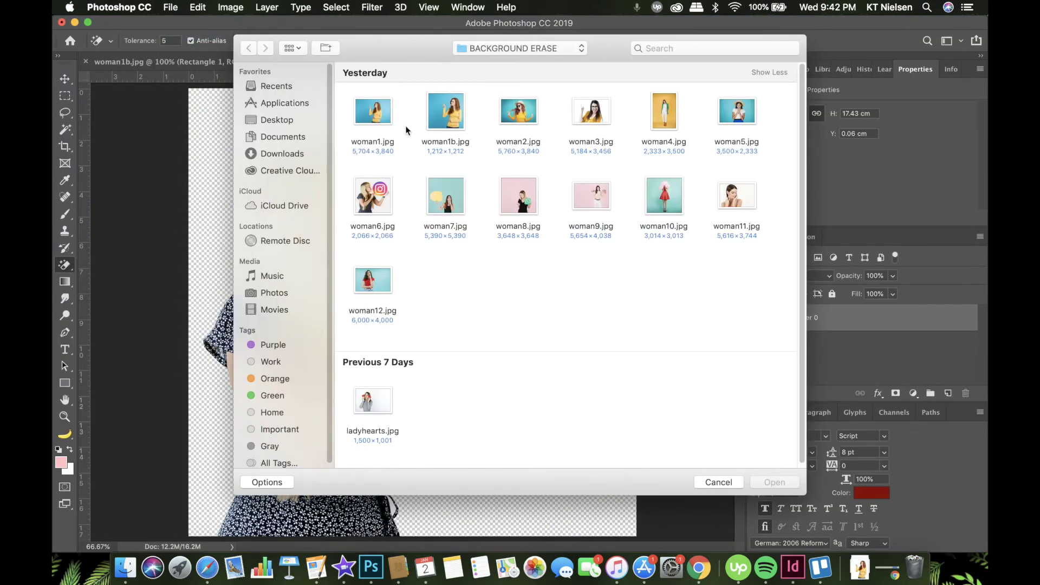
left_click(529, 203)
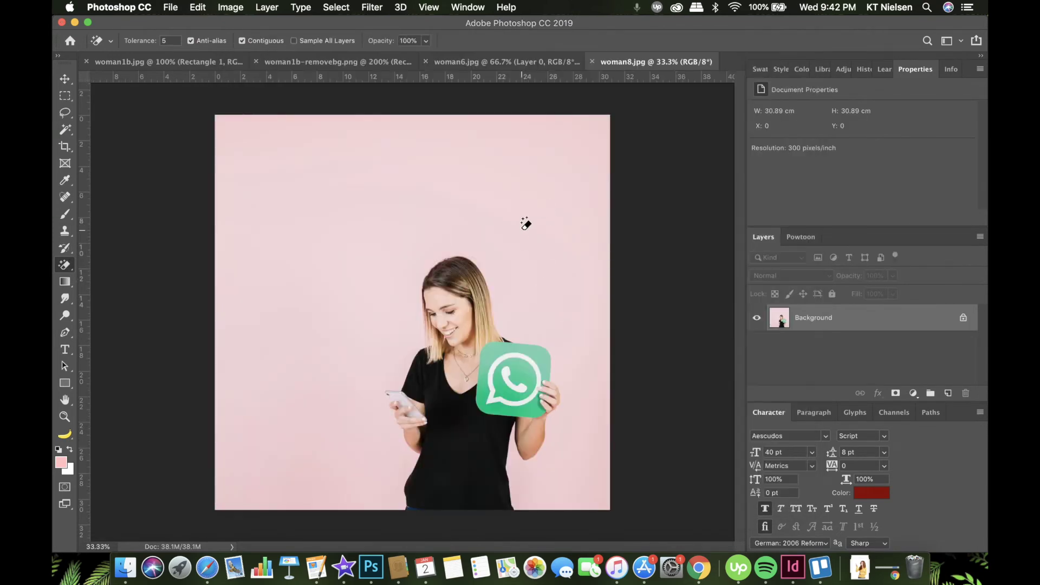
- Magic-erase the pink backdrop patch by patch around the woman at Tolerance 5
left_click(523, 230)
left_click(580, 120)
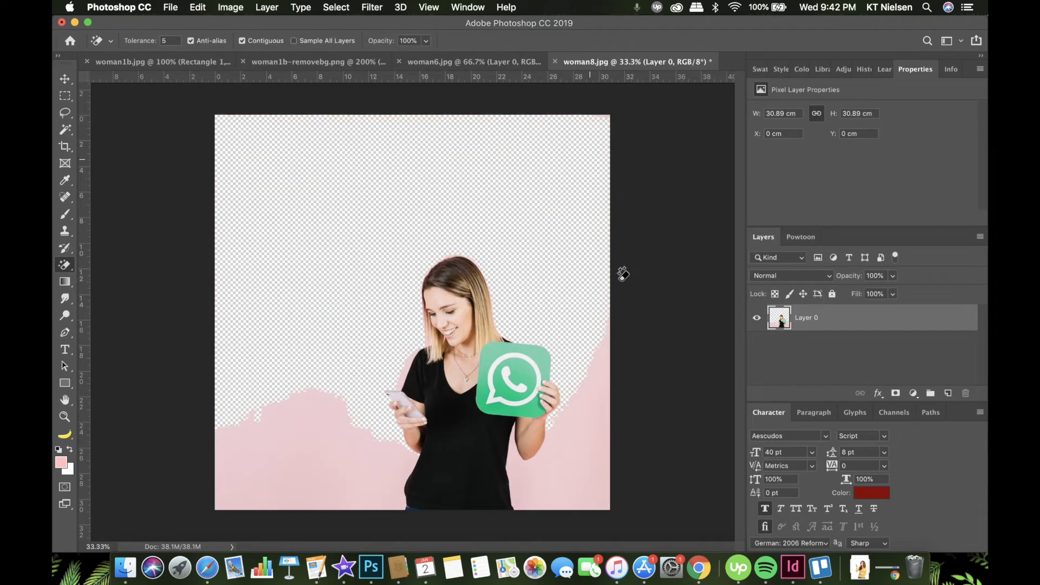
left_click(597, 448)
left_click(381, 464)
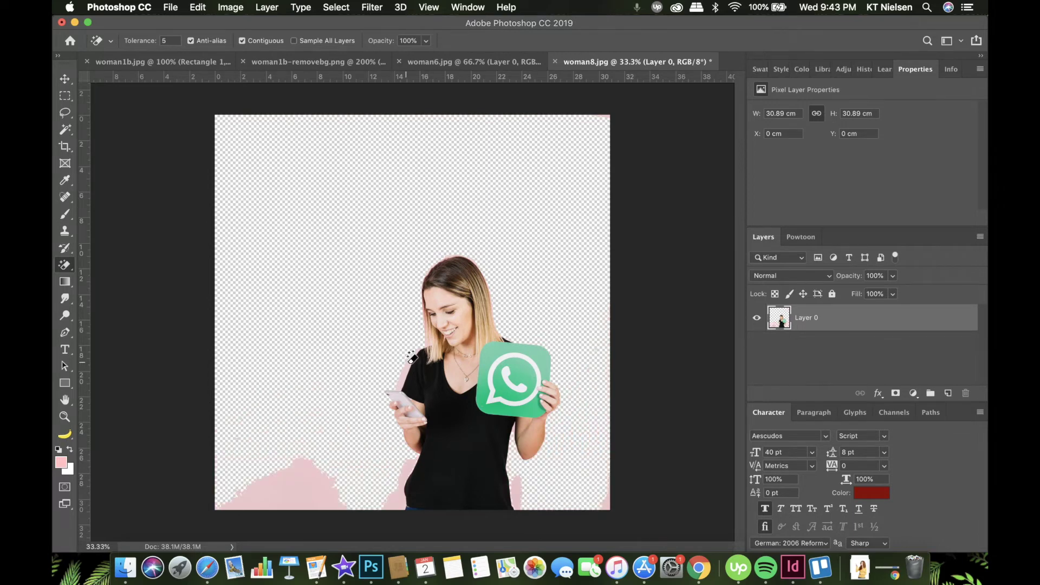
left_click(403, 491)
left_click(307, 490)
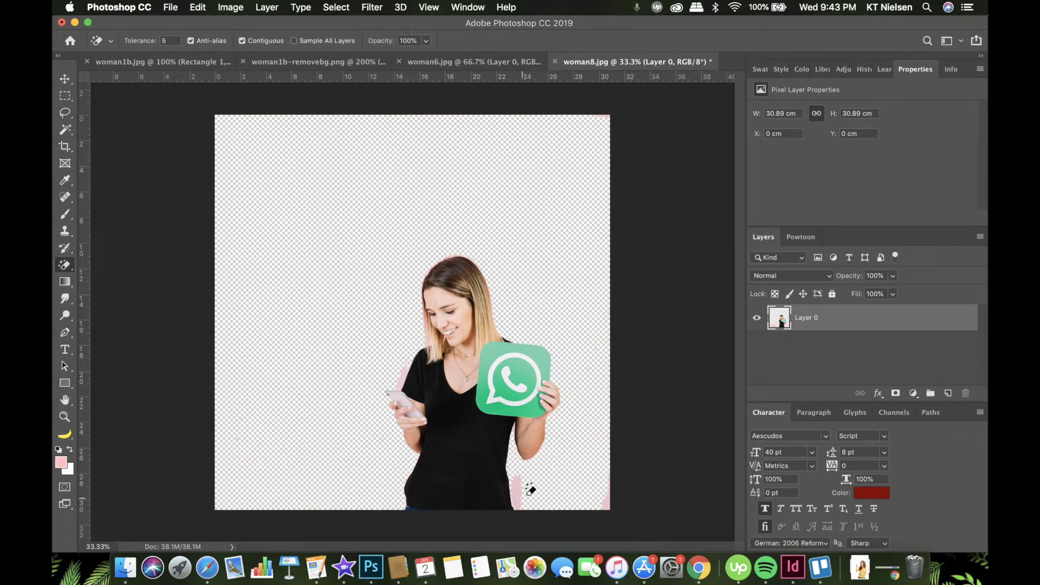
left_click(518, 485)
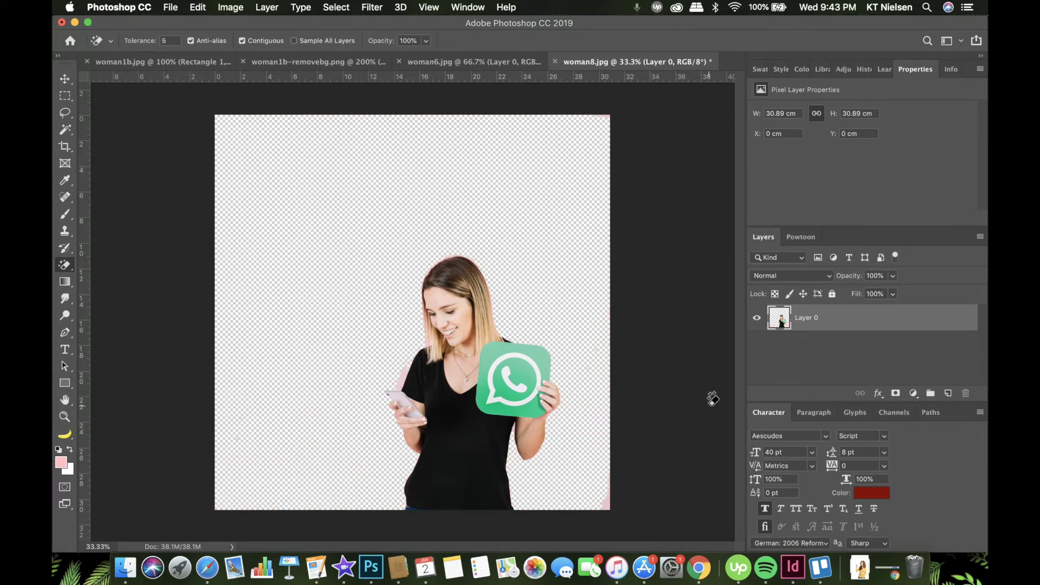
left_click(610, 494)
- Discard woman8.jpg's edits, reopen it, and clear the whole pink backdrop in one click at Tolerance 30
left_click(555, 61)
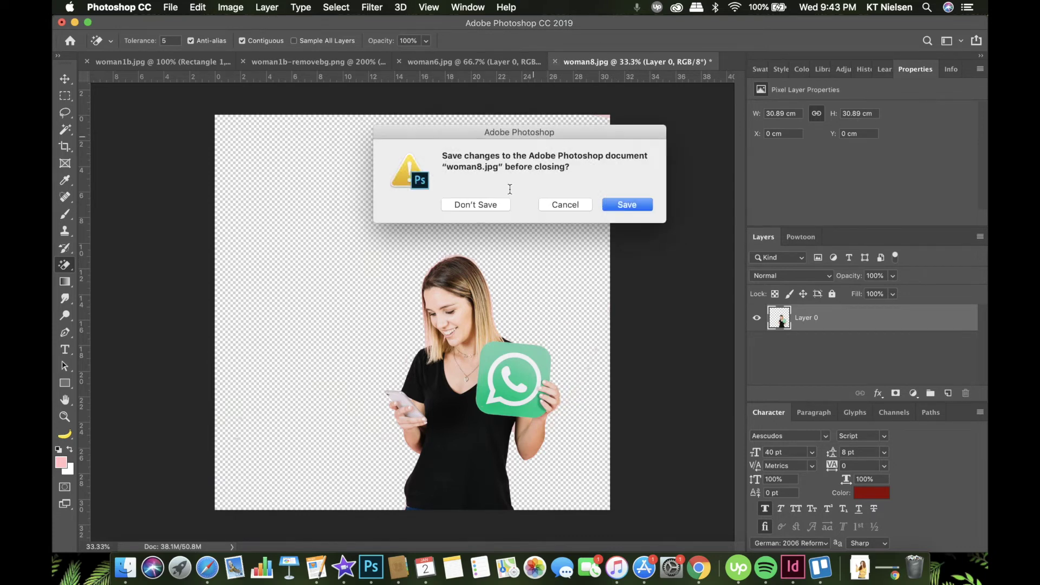
left_click(476, 205)
left_click(171, 7)
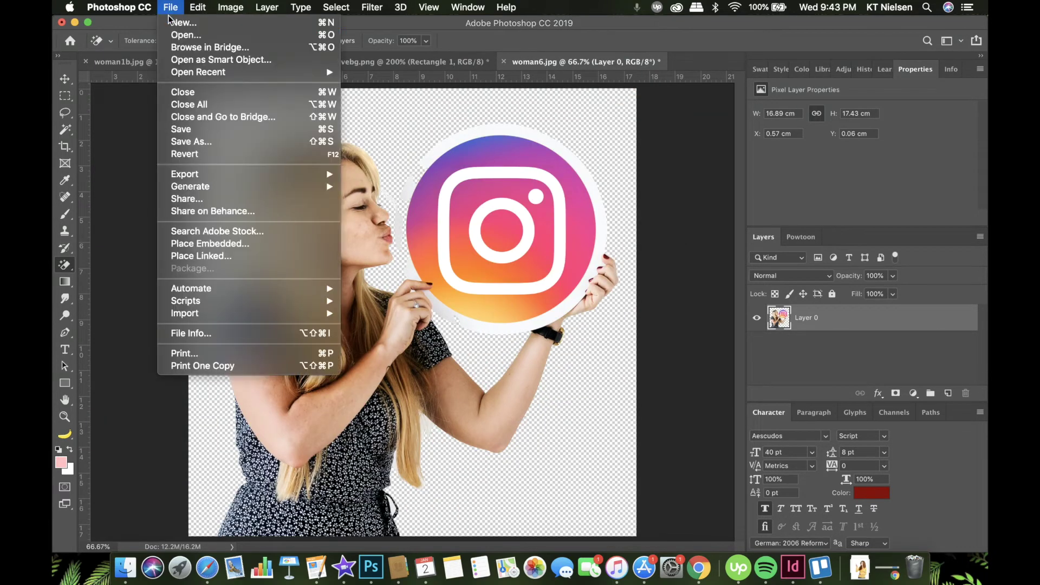
left_click(176, 31)
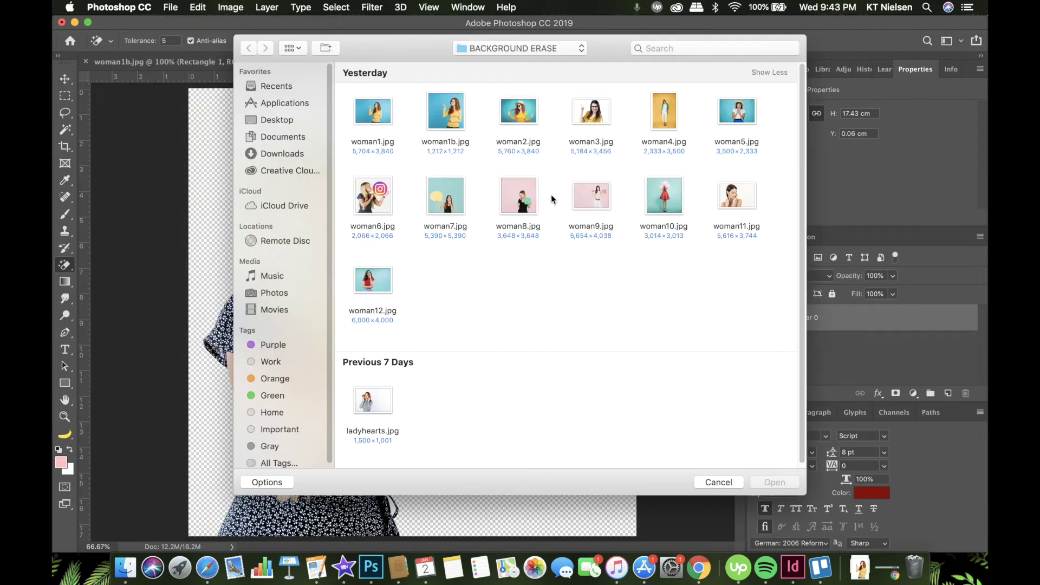
left_click(534, 197)
double_click(534, 184)
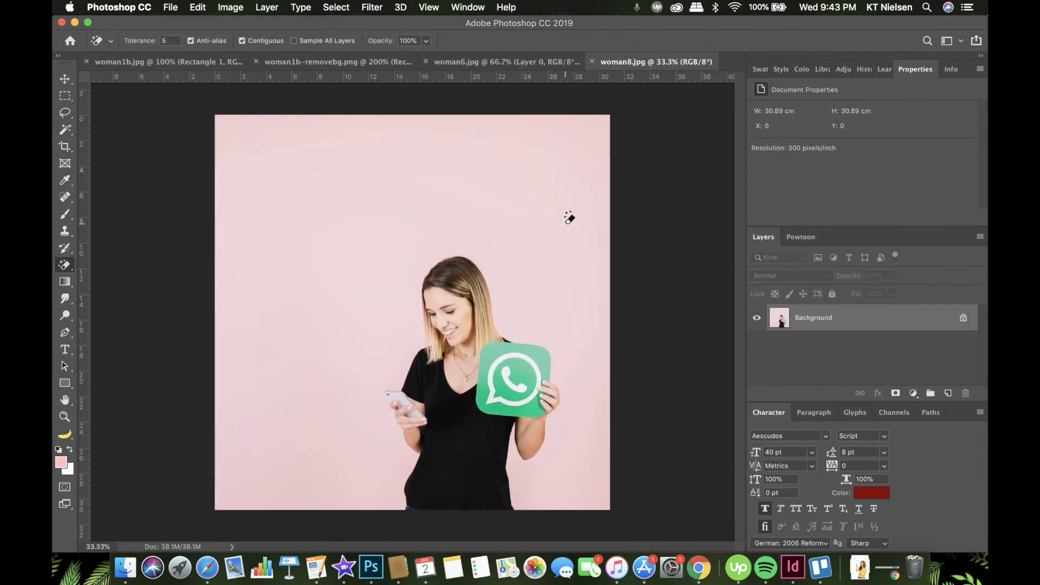
left_click(170, 39)
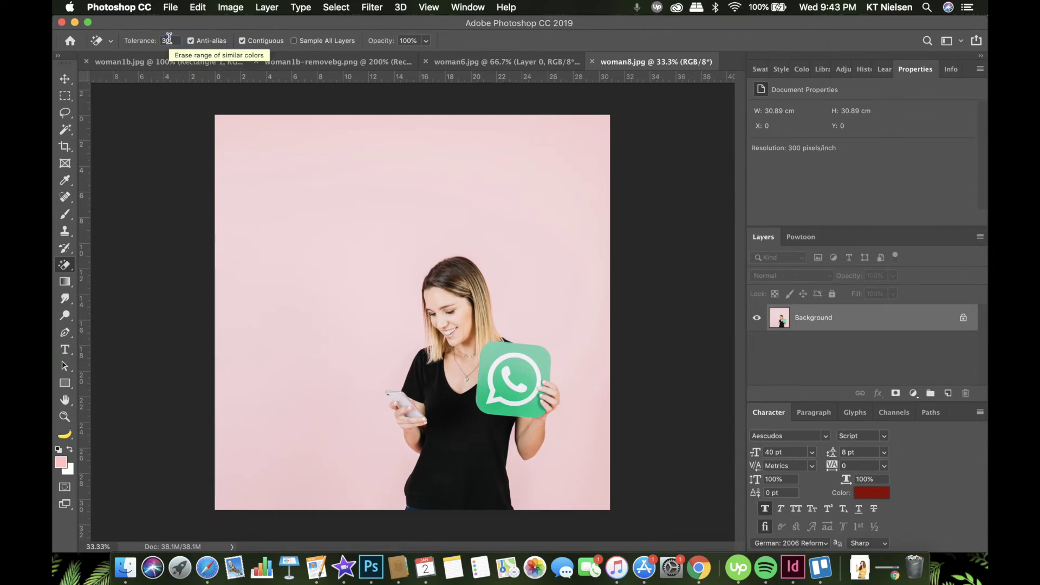
left_click(536, 243)
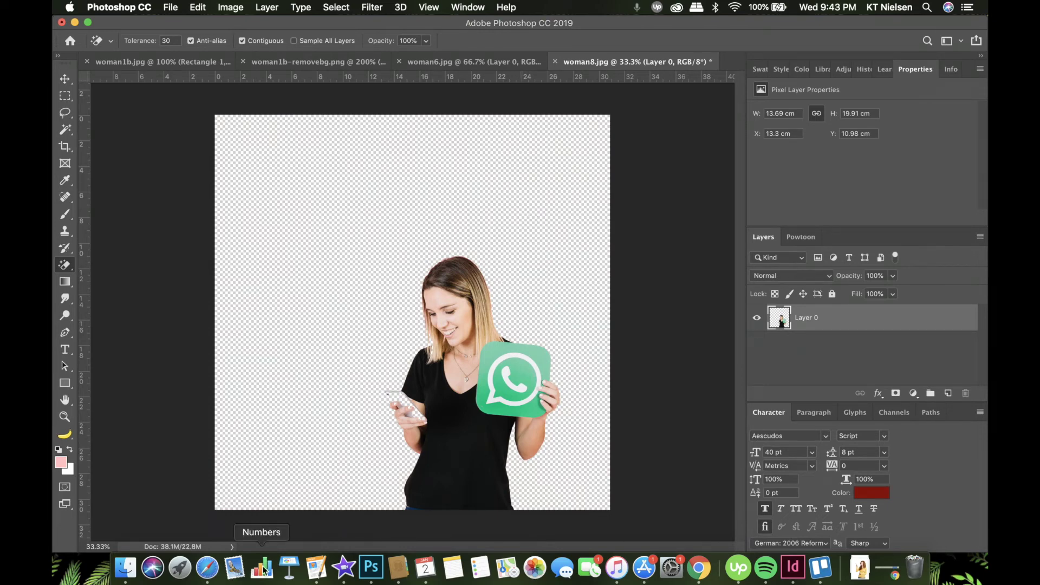
- Scroll remove.bg to the pink woman8 original beside its background-free WhatsApp cutout
left_click(212, 570)
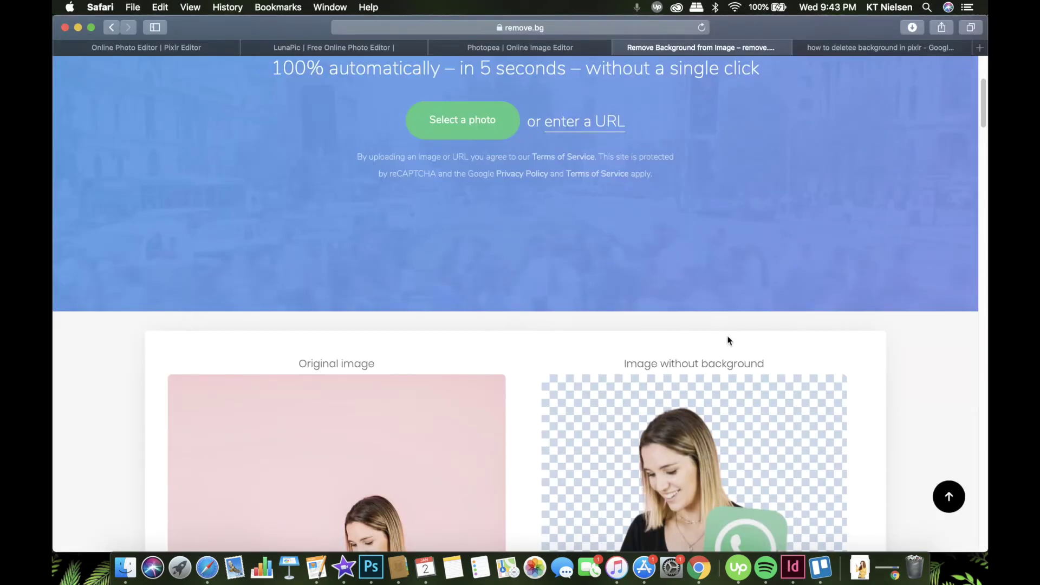
scroll(924, 404, "down", 5)
scroll(923, 407, "down", 2)
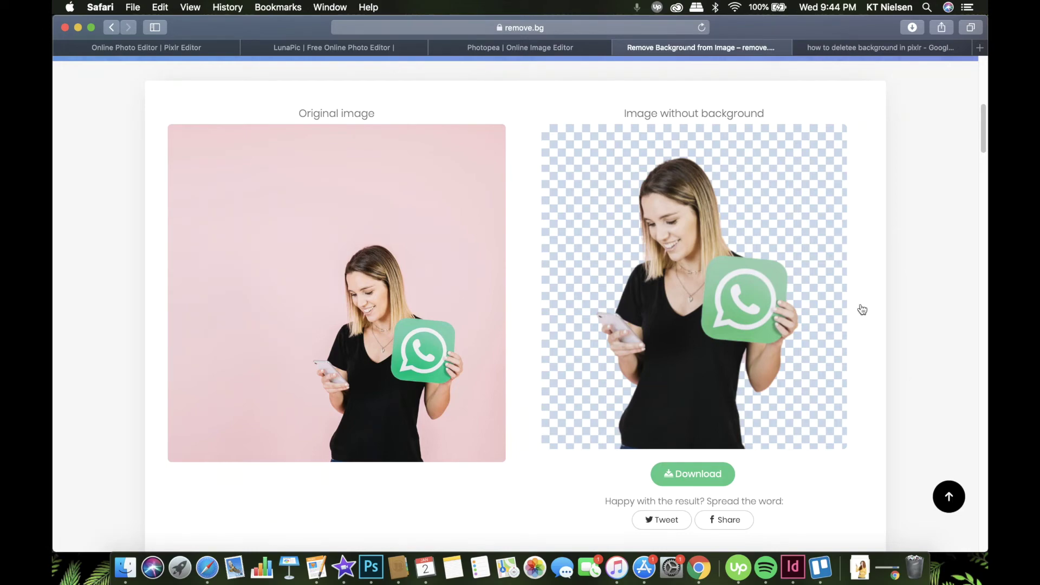
scroll(867, 342, "down", 3)
scroll(867, 343, "down", 20)
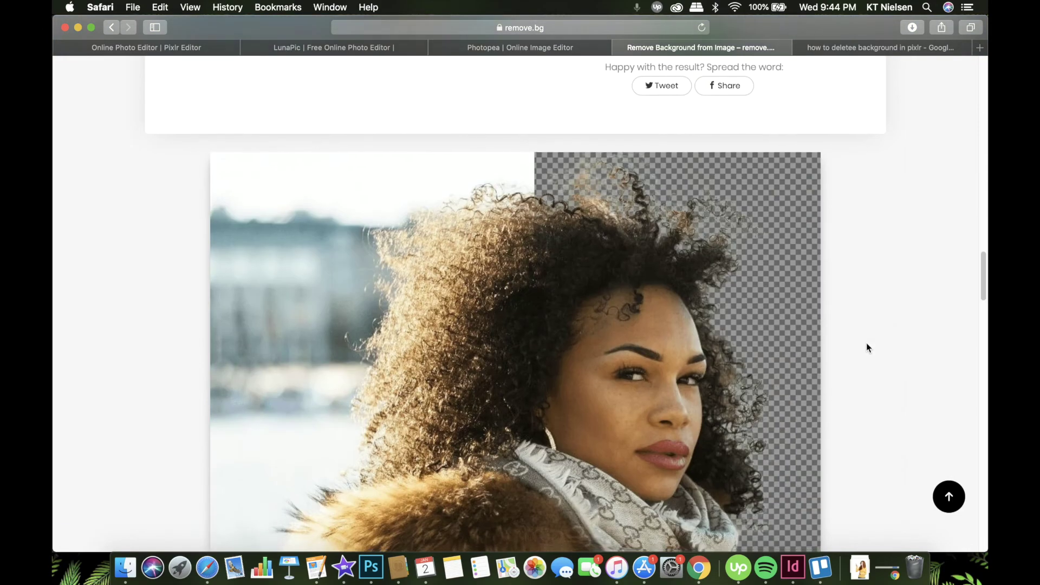
scroll(739, 288, "down", 20)
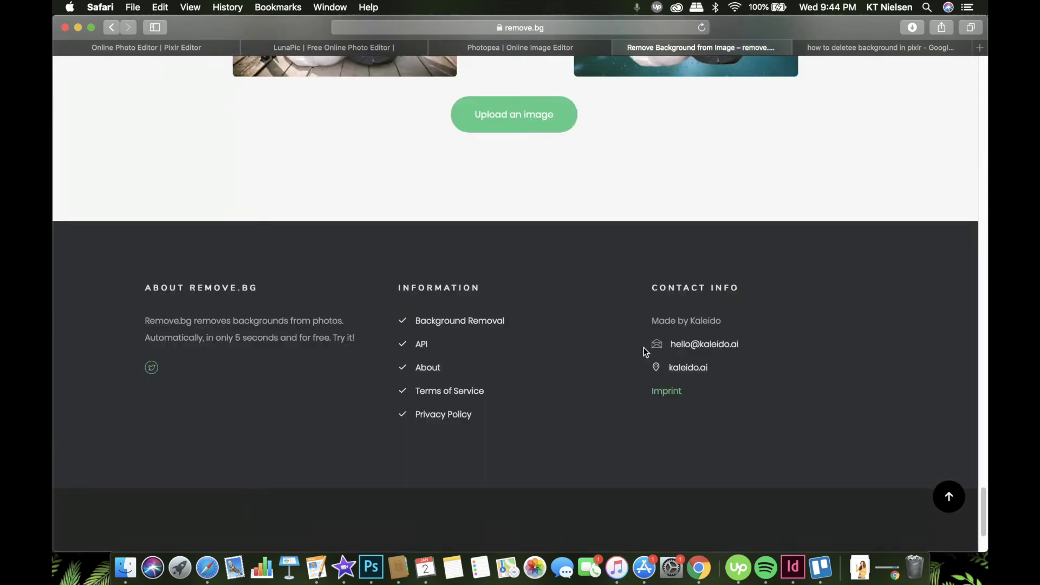
scroll(522, 437, "up", 20)
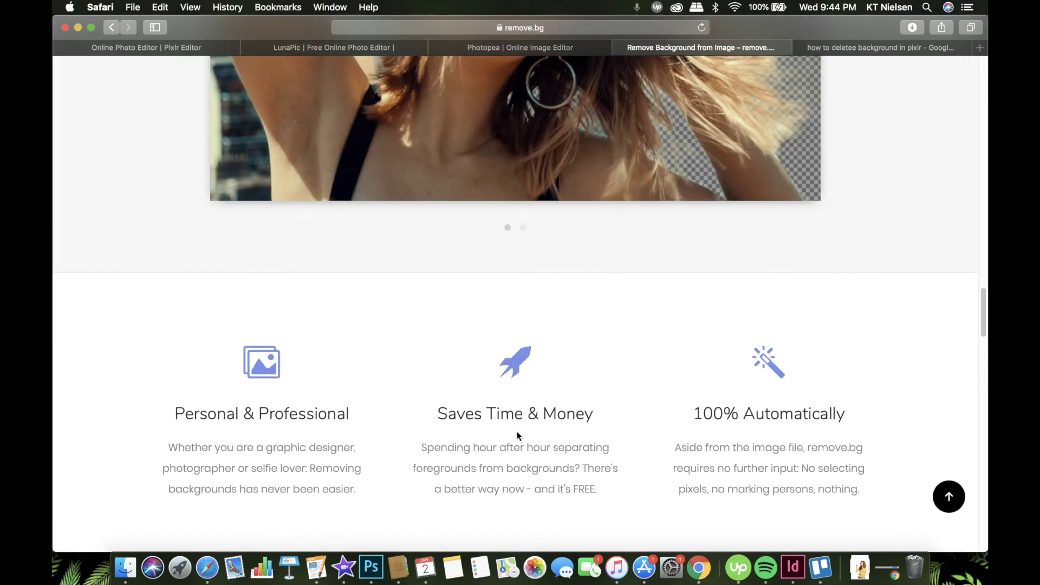
scroll(588, 414, "up", 10)
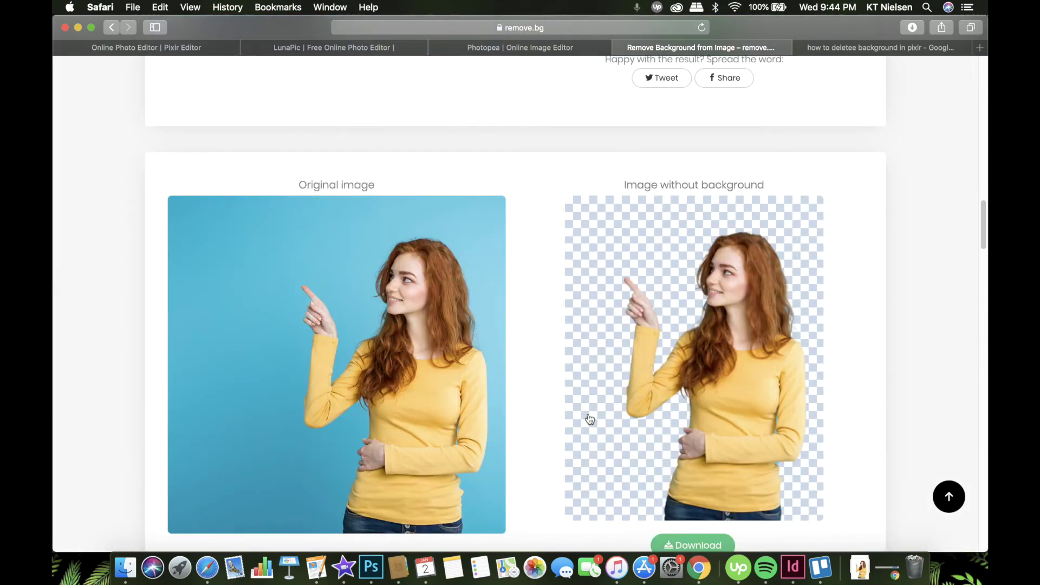
scroll(589, 418, "up", 5)
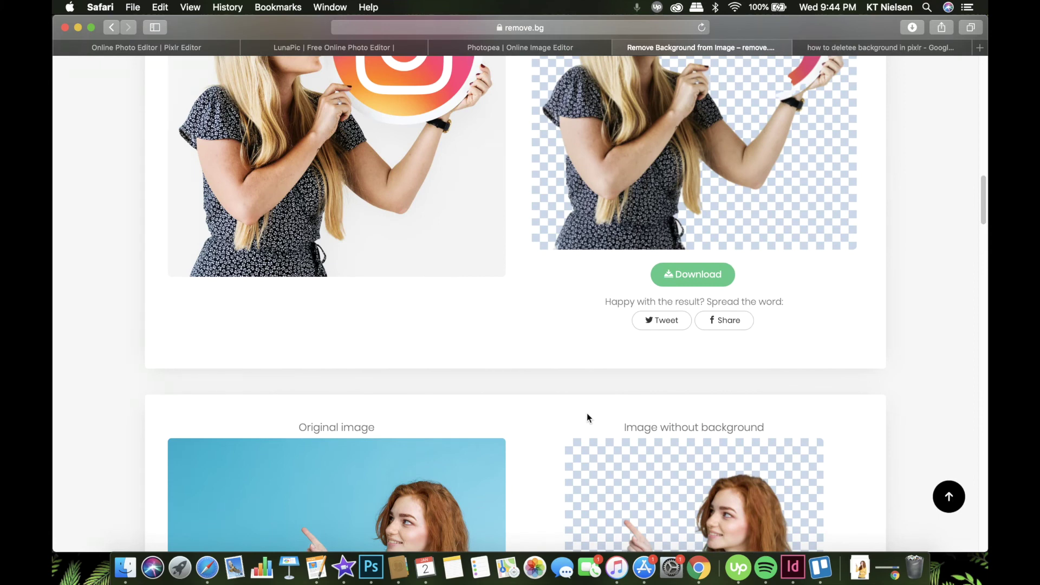
scroll(707, 401, "up", 3)
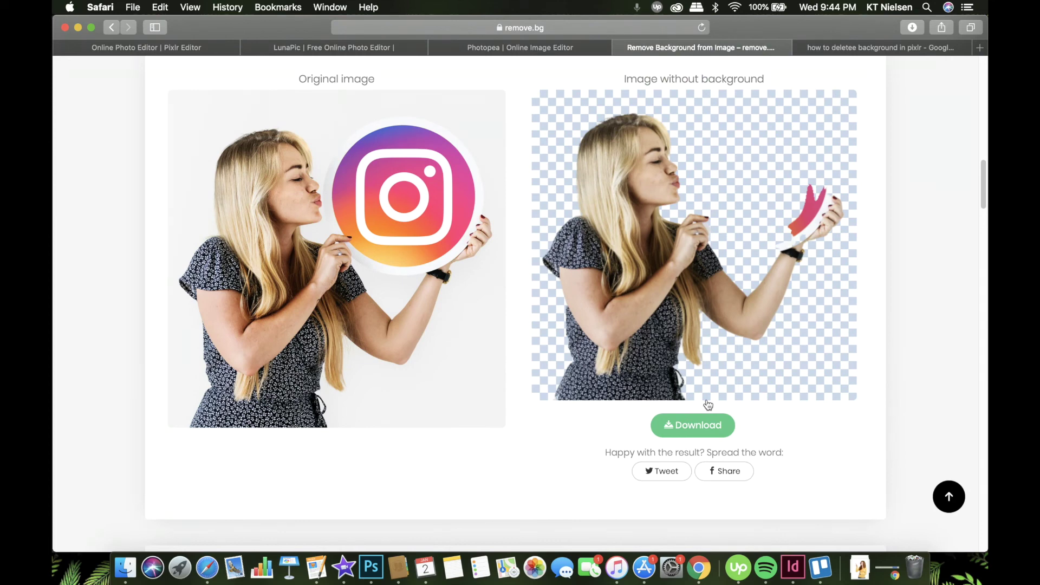
scroll(709, 405, "up", 5)
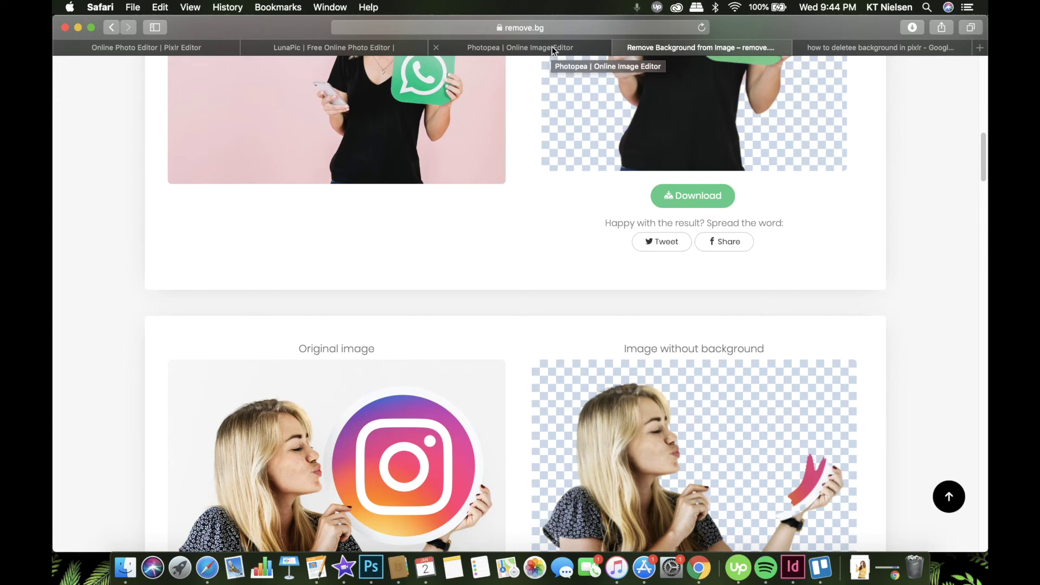
- Switch to the Photopea tab showing woman1b.psd's cutout on transparency
left_click(542, 47)
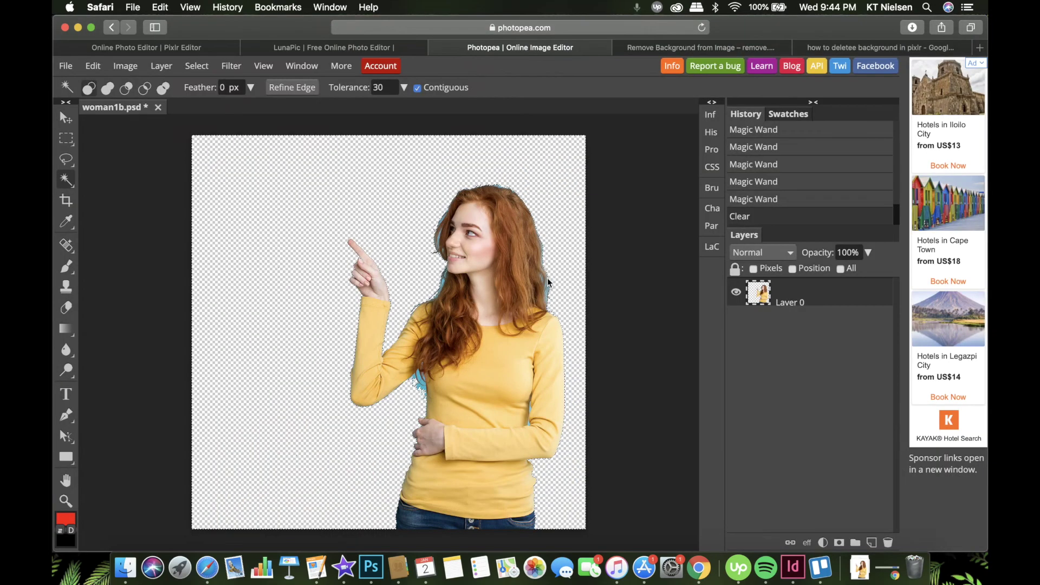